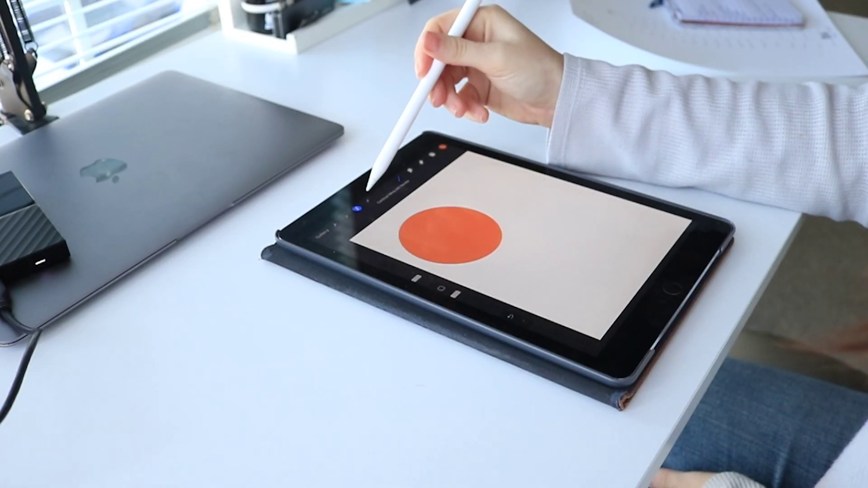
Add a new layer above the orange circle and draw a solid black shape on it
click(432, 154)
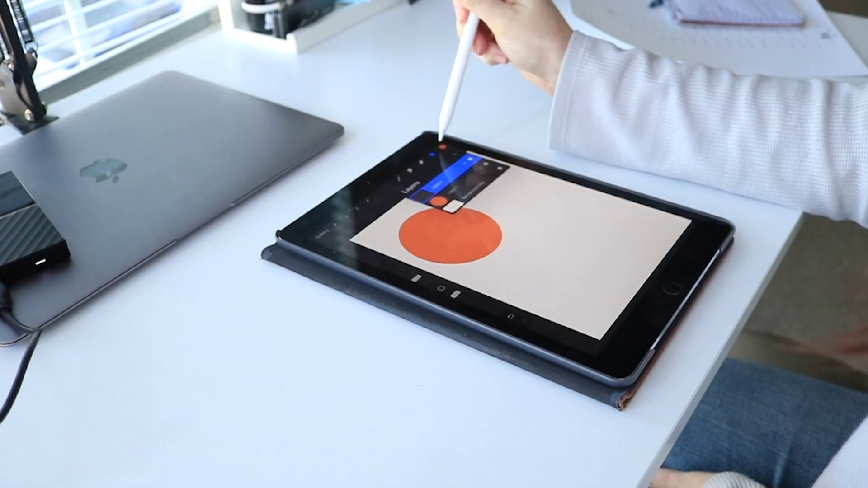
click(442, 147)
click(431, 155)
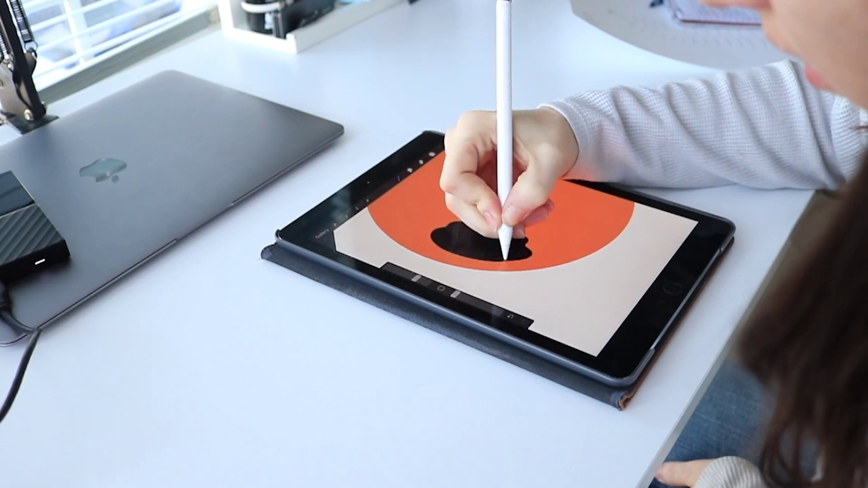
scroll(475, 190, down, 3)
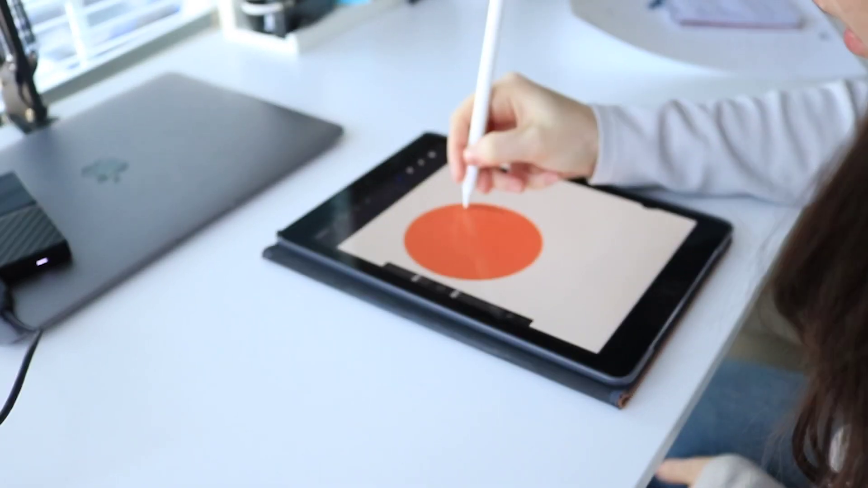
mouse_move(465, 202)
mouse_down()
mouse_move(494, 208)
mouse_move(438, 222)
mouse_up()
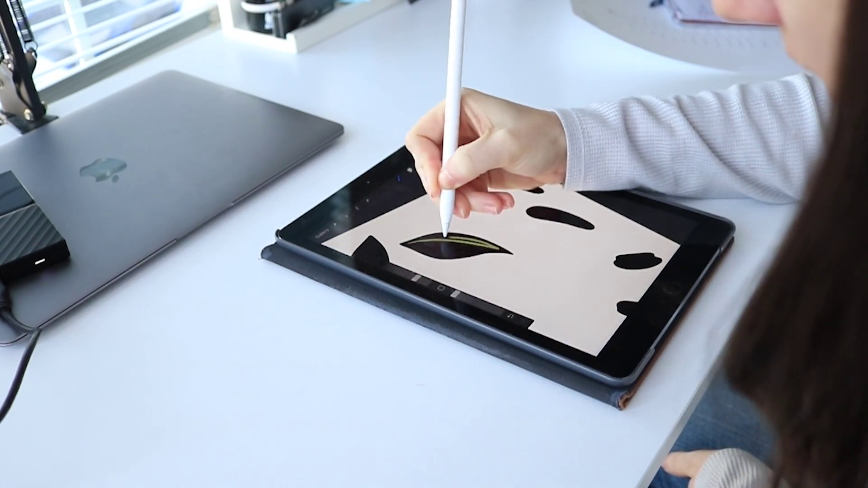
Paint green highlight details onto the solid black leaf shapes
mouse_move(447, 240)
mouse_down()
mouse_move(500, 246)
mouse_move(470, 239)
mouse_up()
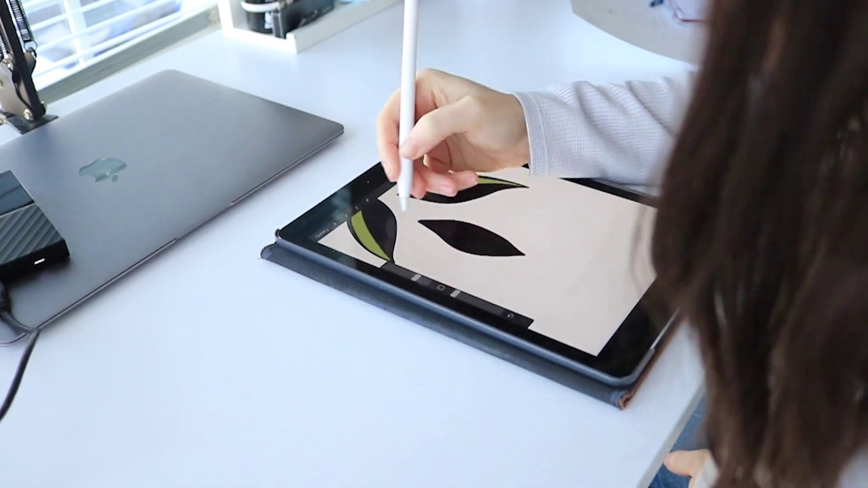
scroll(447, 136, down, 3)
drag(456, 221, 470, 188)
scroll(484, 217, down, 3)
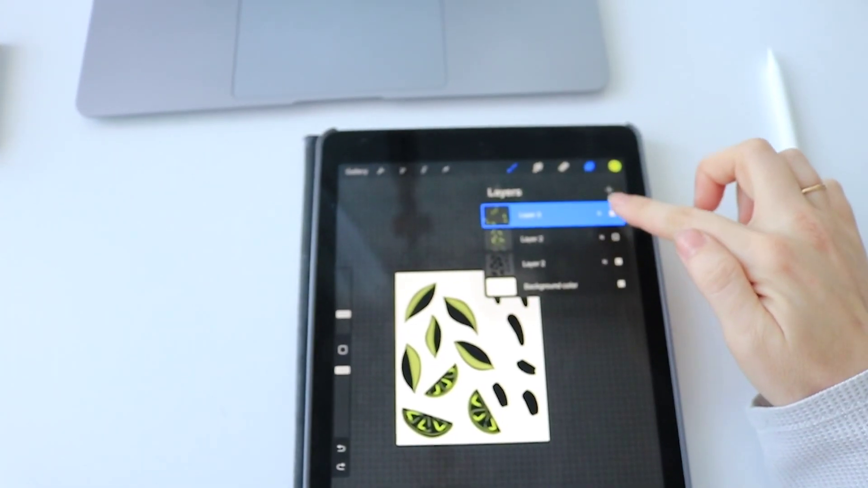
Hide the two green detail layers, leaving only the layer with the solid black shapes displayed
click(624, 207)
click(627, 232)
click(601, 160)
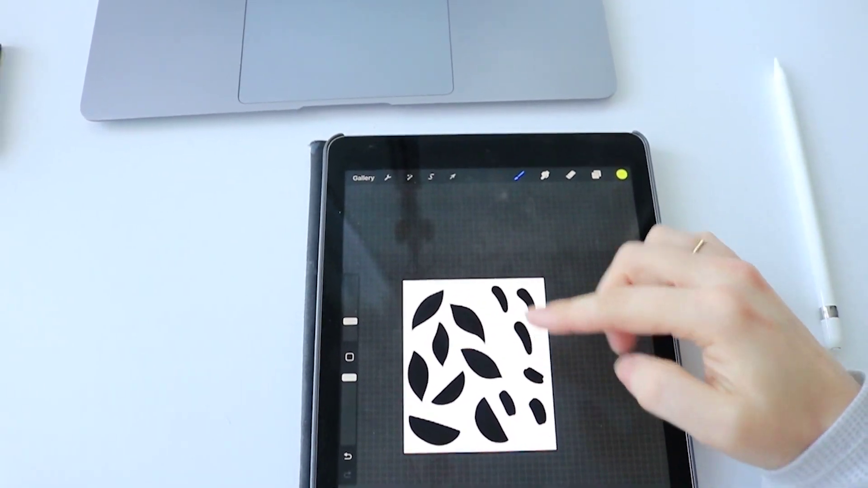
Share the black shapes as an image to the computer through AirDrop and save it to Downloads
click(379, 173)
click(434, 313)
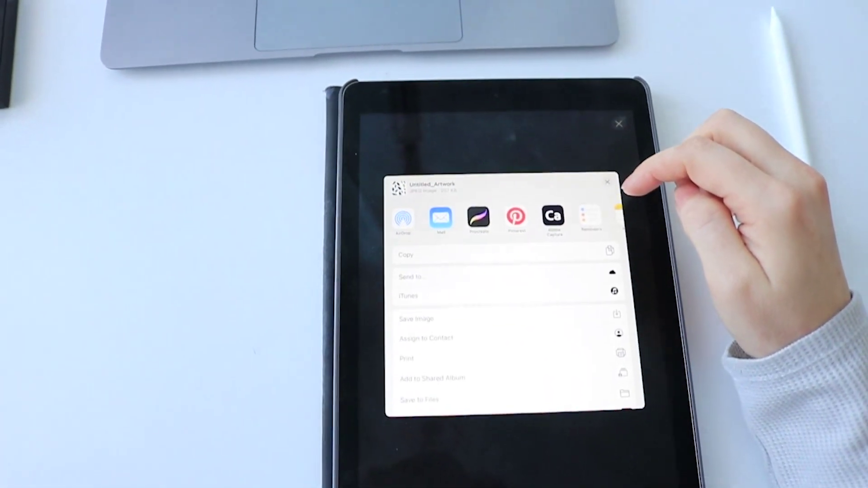
click(405, 339)
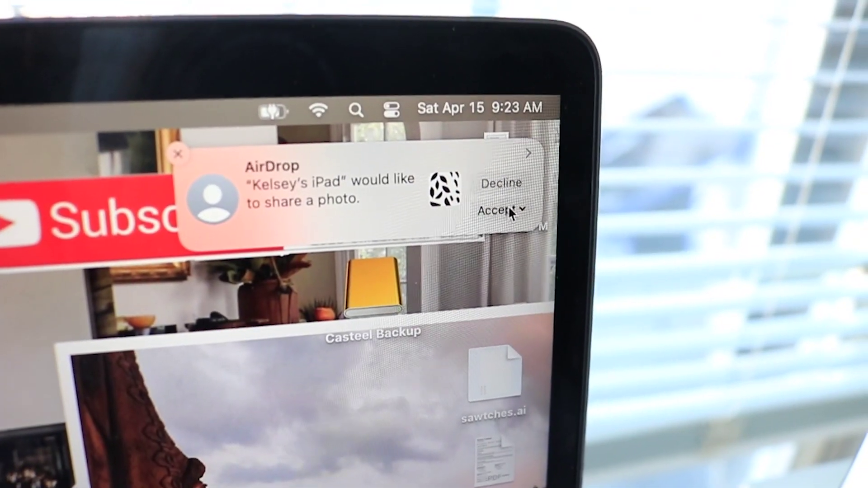
click(581, 143)
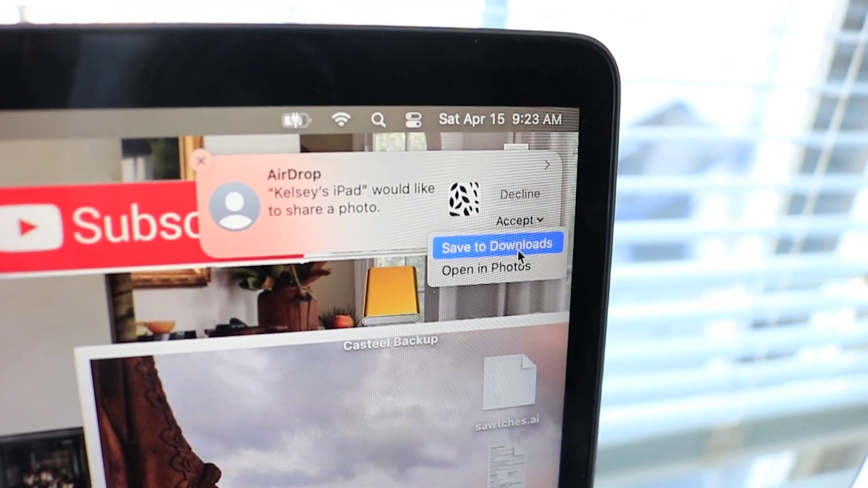
click(515, 248)
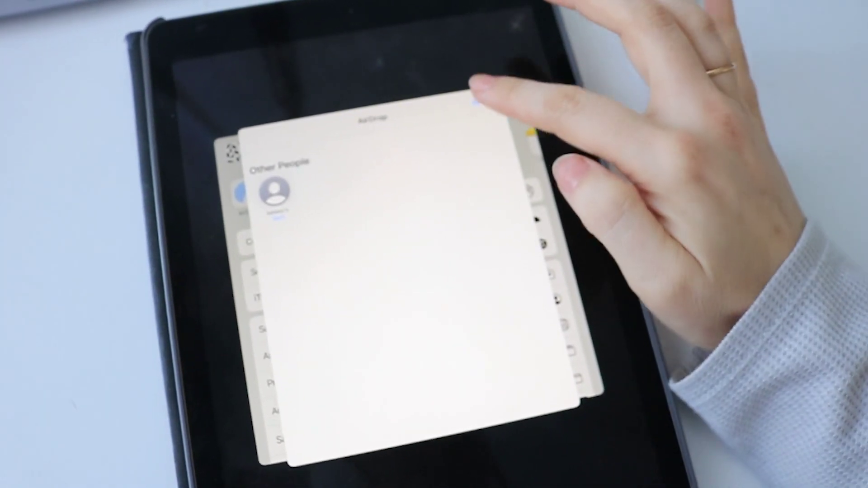
Close the AirDrop sharing dialogs on the iPad and bring up the layer list
click(465, 97)
click(494, 97)
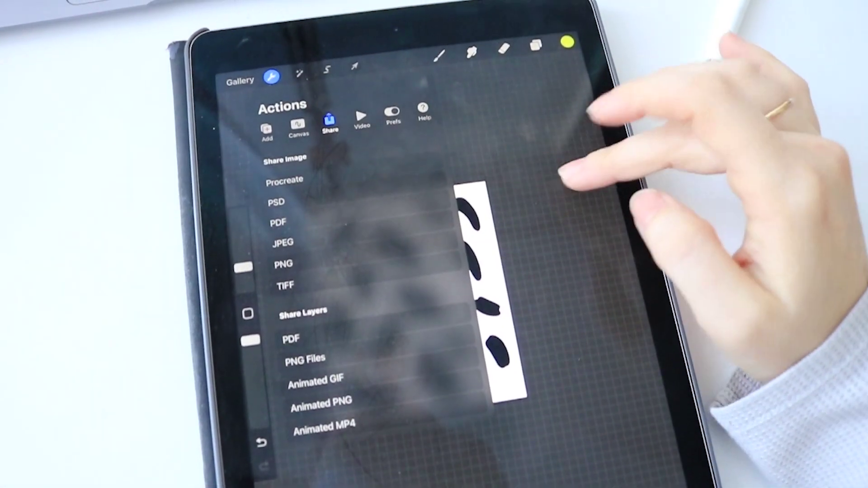
click(561, 174)
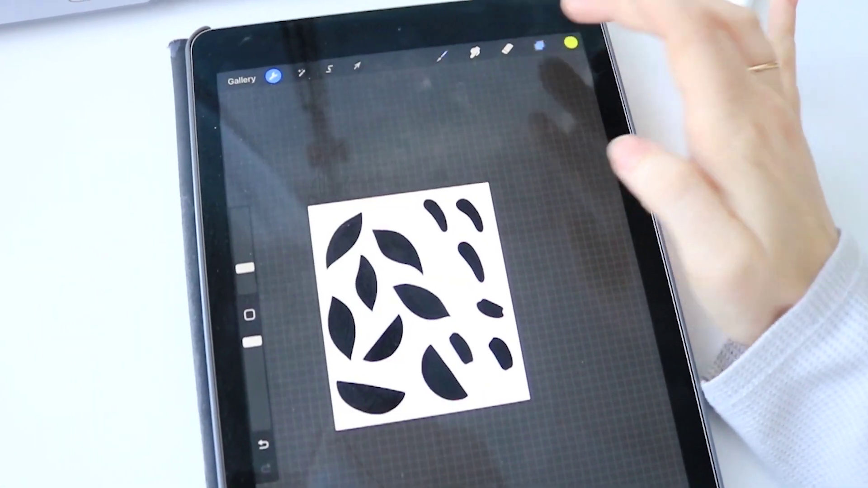
click(536, 45)
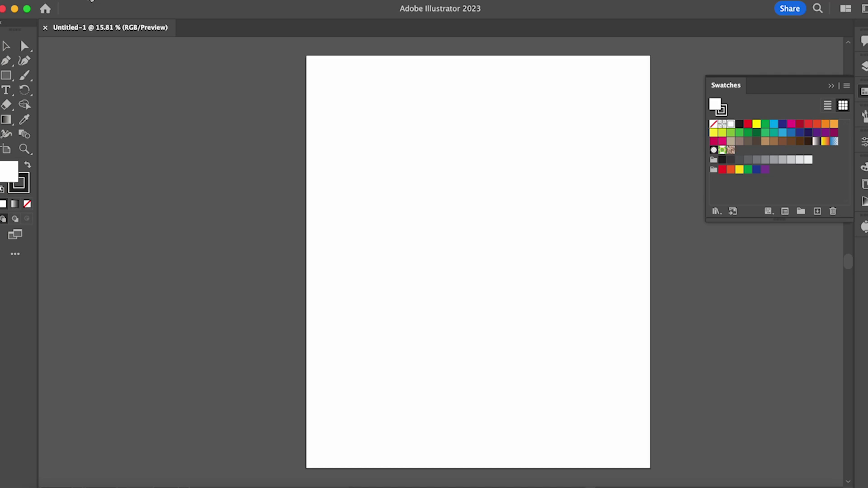
Switch to Adobe Illustrator and place the three exported layer images on the empty area beside the artboard
click(91, 1)
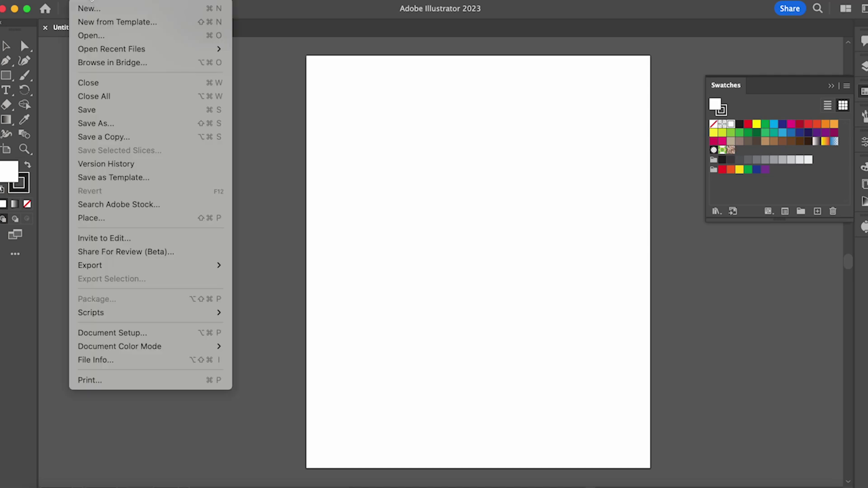
mouse_move(205, 271)
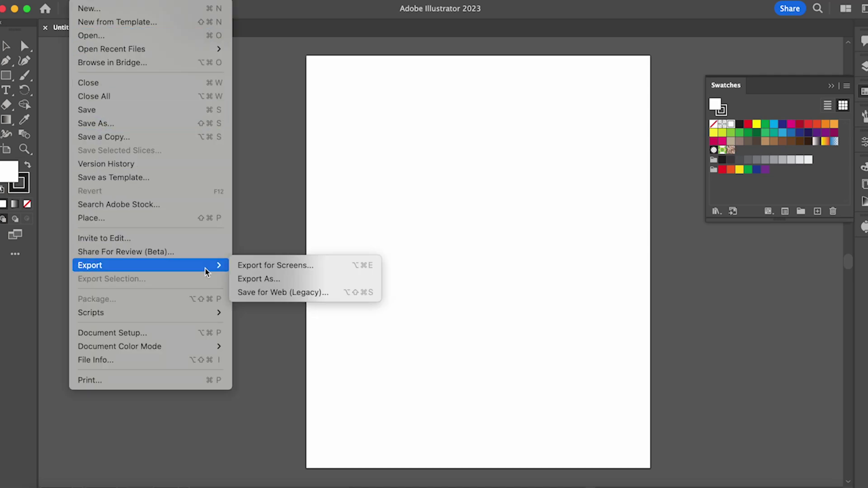
click(181, 219)
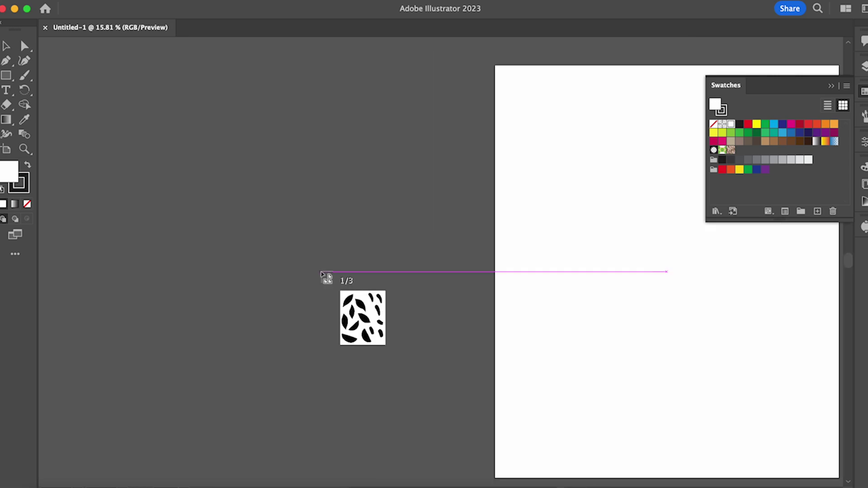
scroll(325, 277, left, 3)
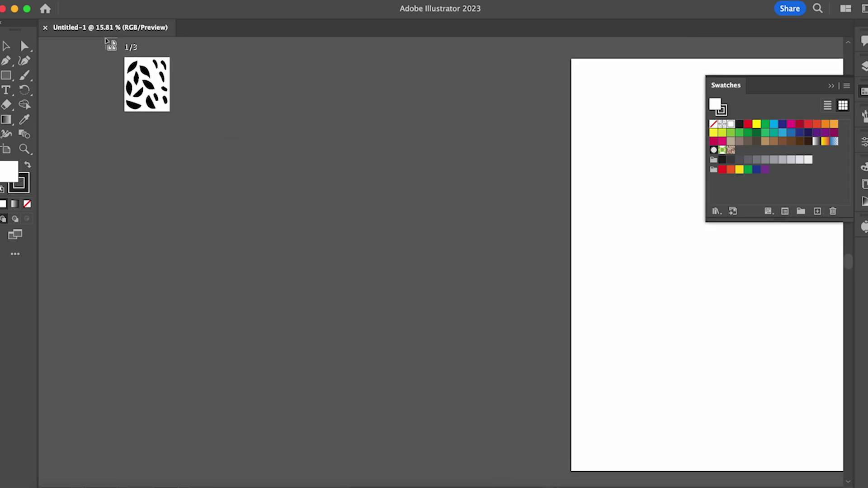
click(103, 47)
click(316, 68)
click(161, 234)
click(291, 261)
Image Trace the black shapes image in Black and White mode with Ignore White enabled
click(105, 116)
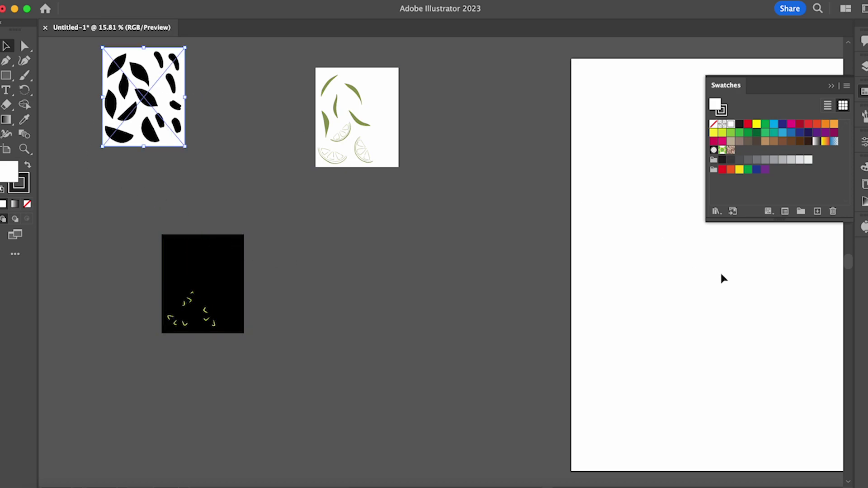
click(864, 229)
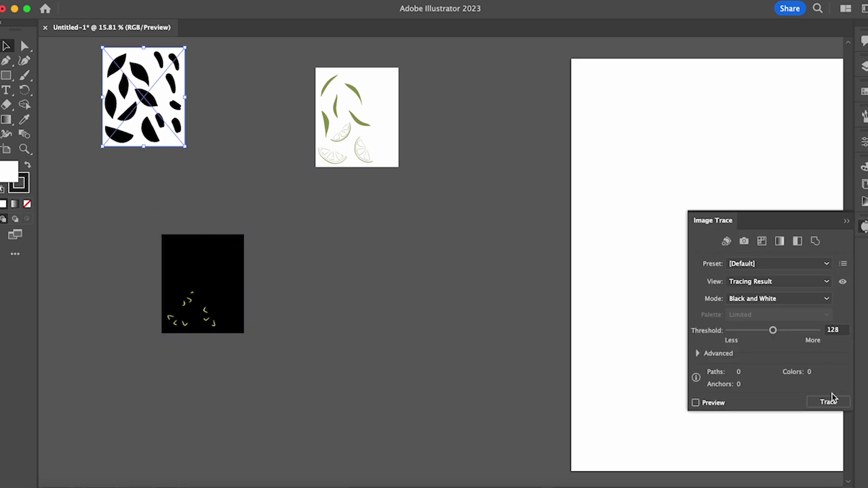
click(698, 353)
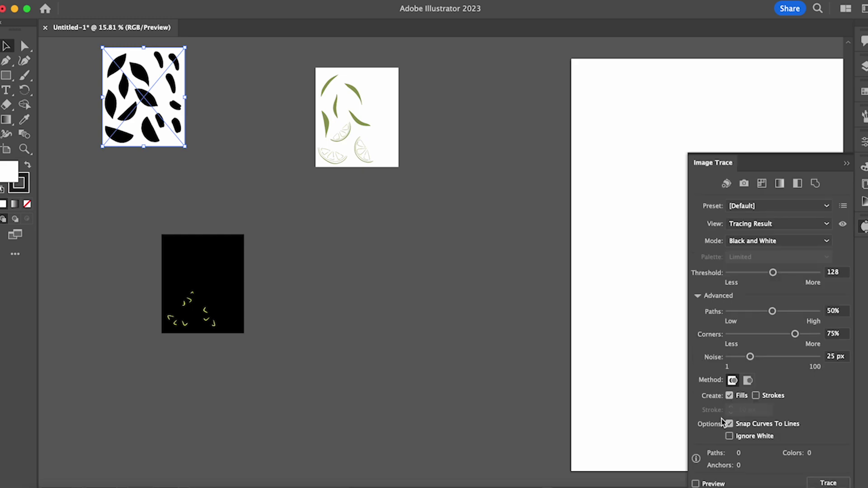
click(820, 483)
click(575, 277)
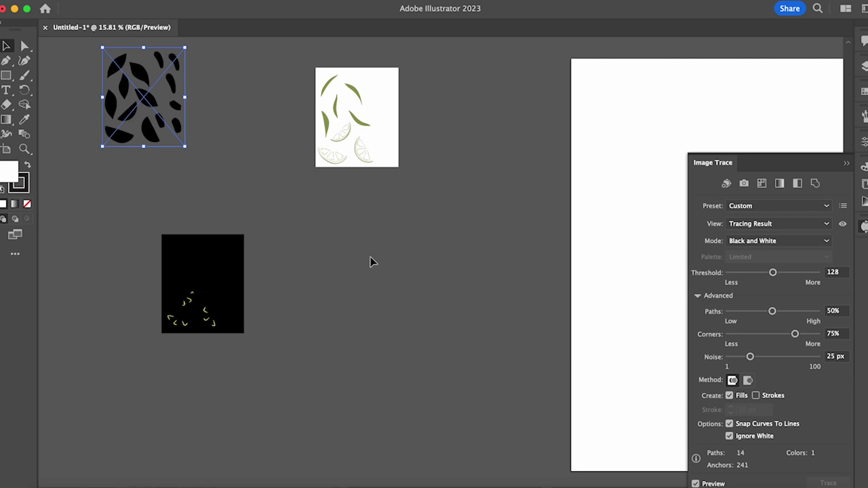
Try to Image Trace the green leaf and citrus image in Black and White mode with Ignore White enabled
scroll(368, 260, up, 2)
scroll(368, 259, left, 1)
click(368, 138)
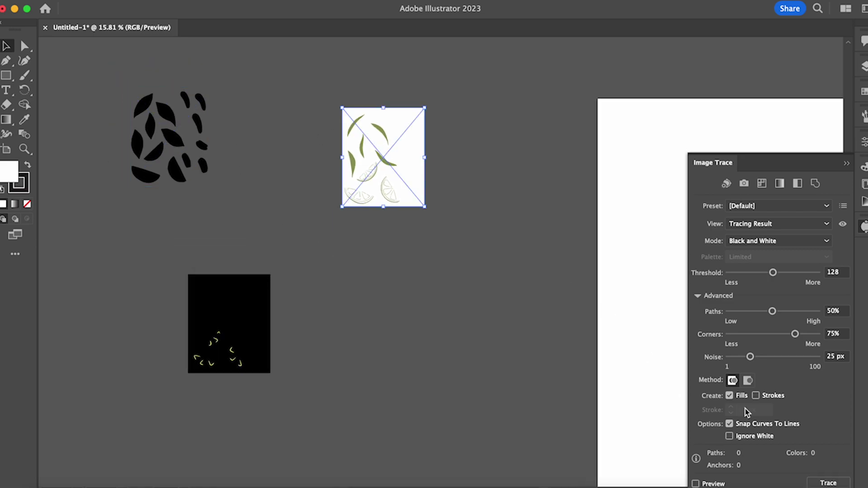
click(837, 483)
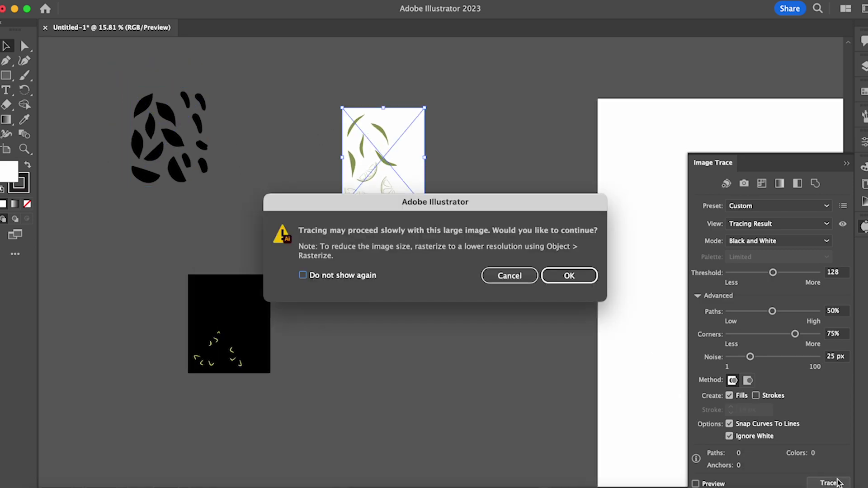
click(577, 275)
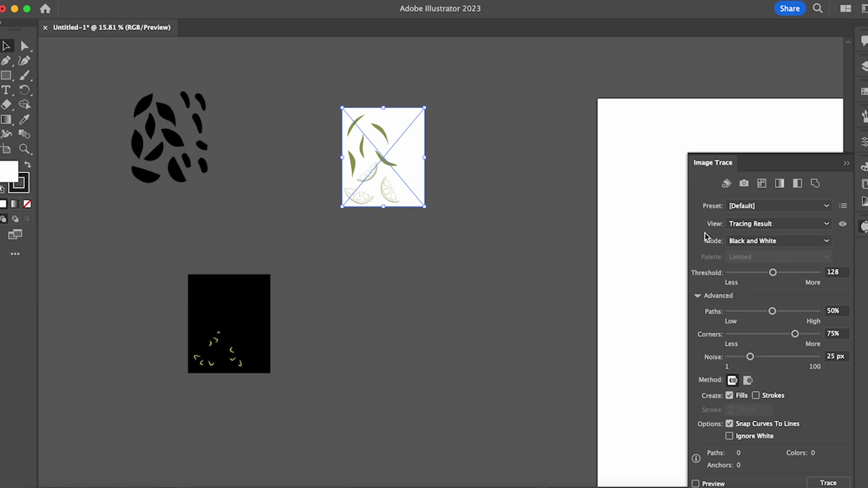
Image Trace the green leaf and citrus image in Color mode with Ignore White enabled, and deselect it
click(769, 241)
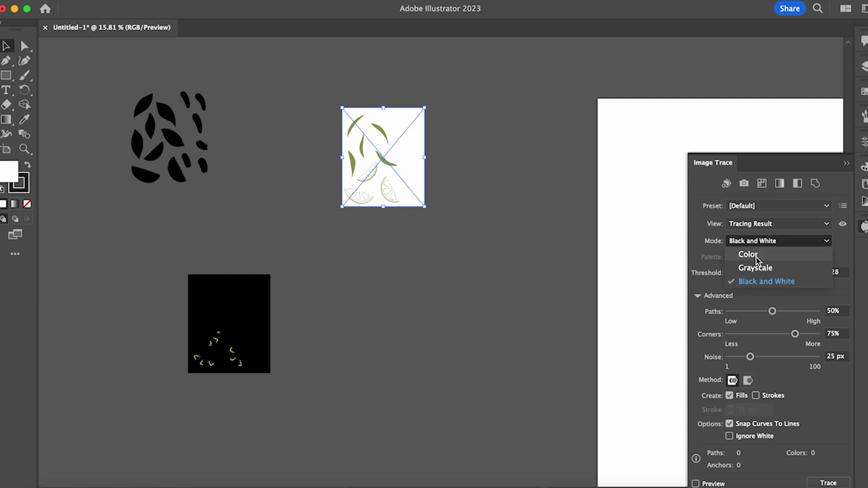
click(744, 253)
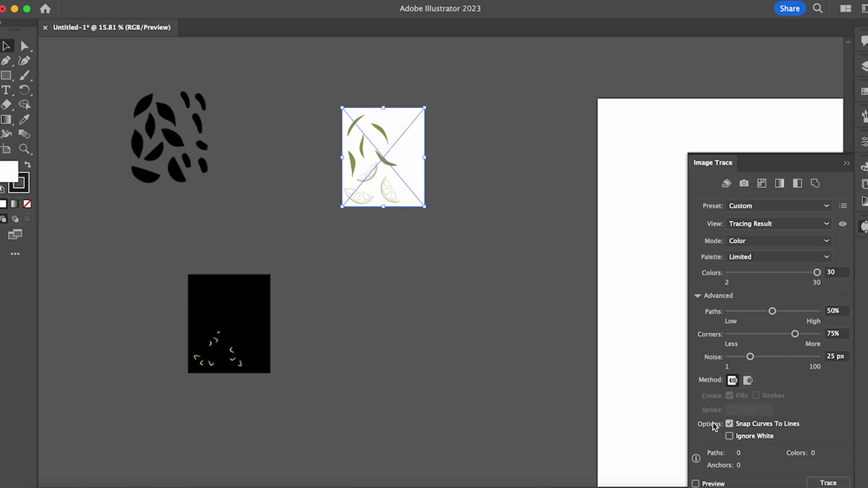
click(826, 484)
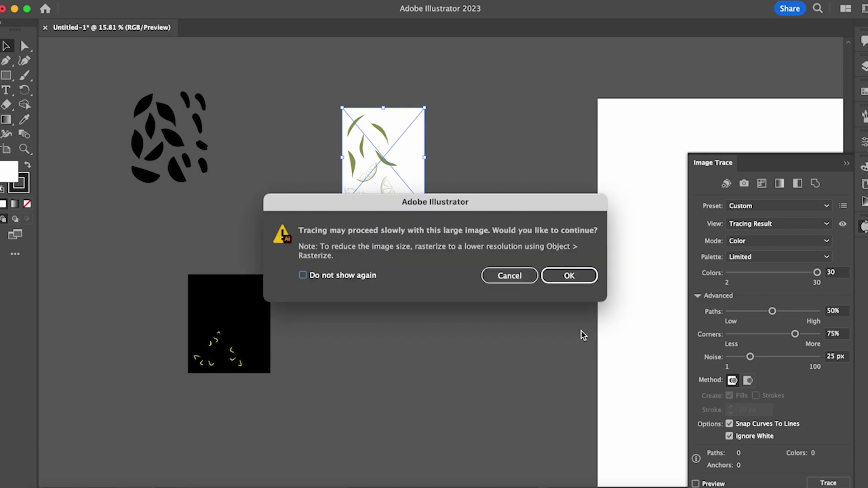
click(593, 277)
click(570, 277)
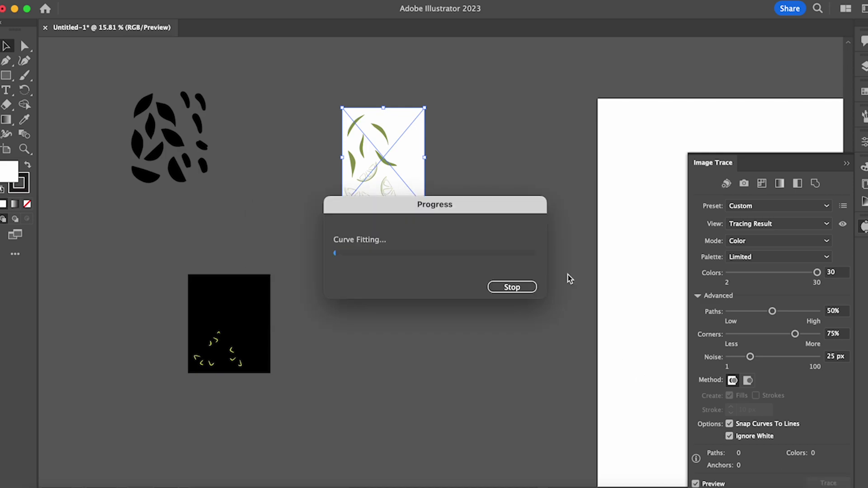
click(524, 294)
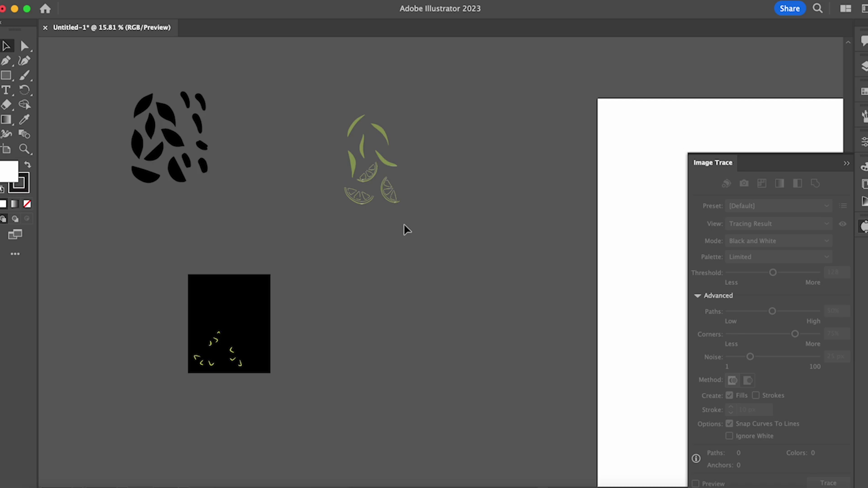
Examine the traced edges of the green citrus slices and leaves up close
scroll(405, 228, up, 5)
scroll(405, 229, up, 10)
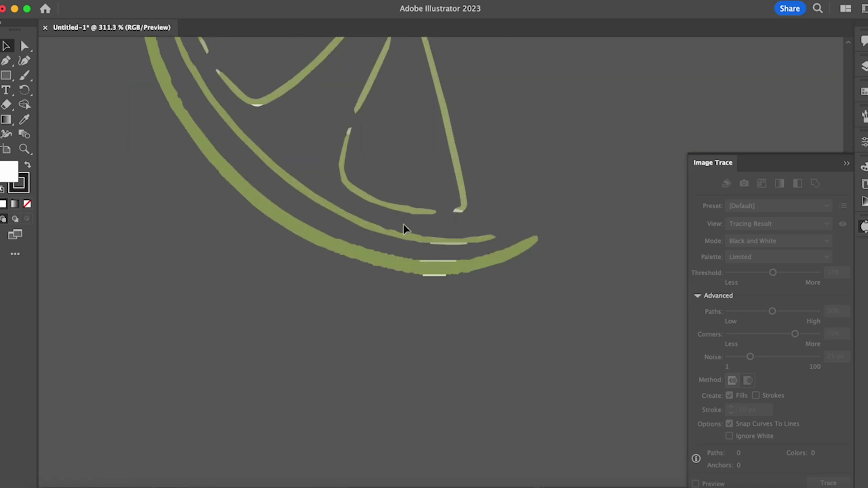
scroll(380, 351, down, 6)
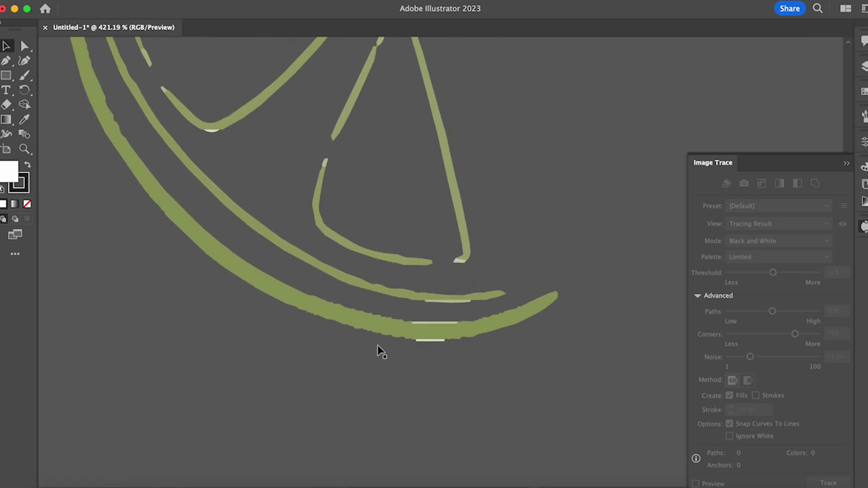
scroll(379, 350, down, 4)
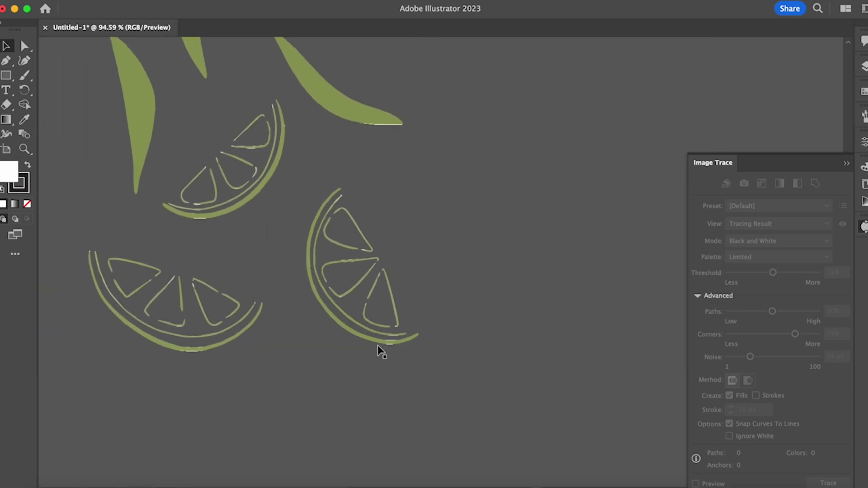
scroll(380, 351, up, 5)
scroll(380, 350, down, 4)
scroll(379, 351, up, 2)
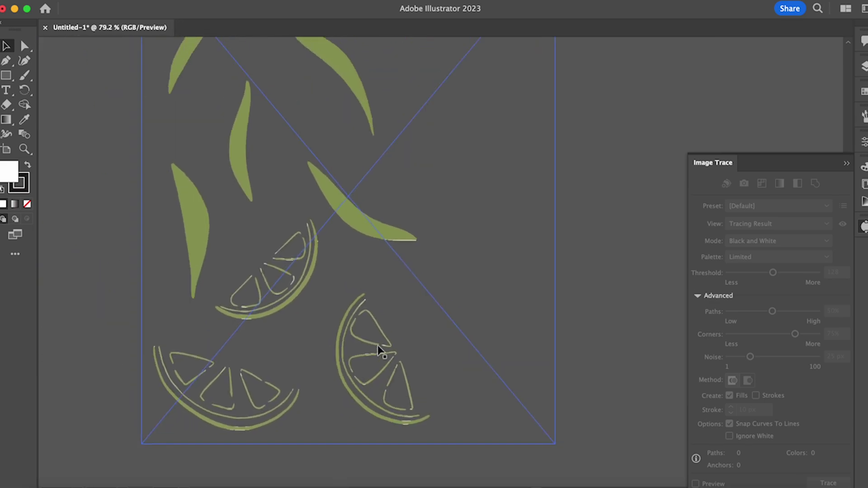
scroll(379, 351, down, 3)
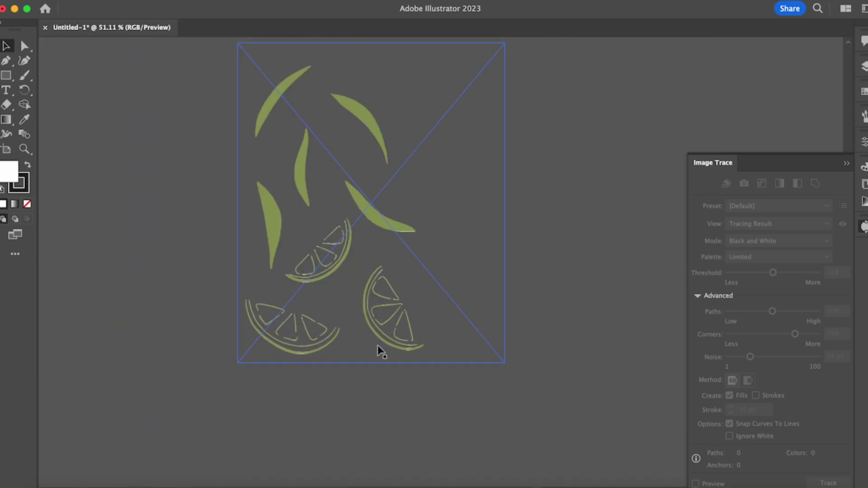
Delete the traced green leaf and citrus image
click(348, 221)
key(Delete)
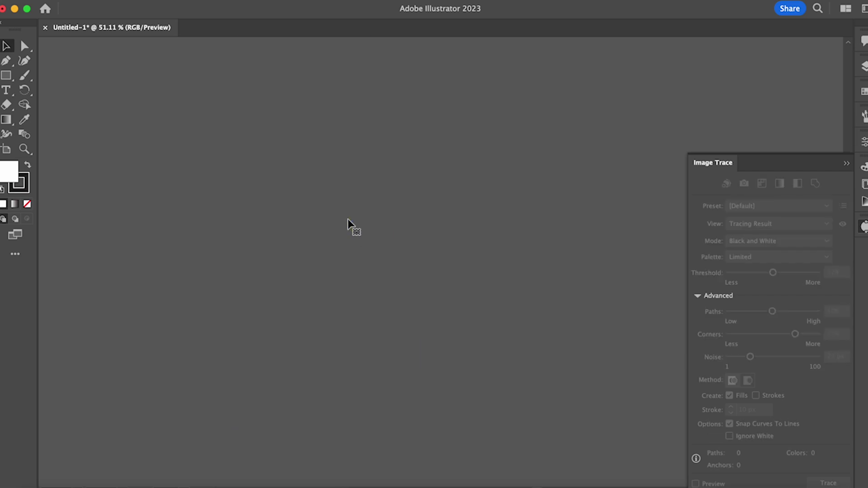
Image Trace the black image with the yellow accent marks in Color mode, limited to 2 colors
scroll(348, 229, down, 3)
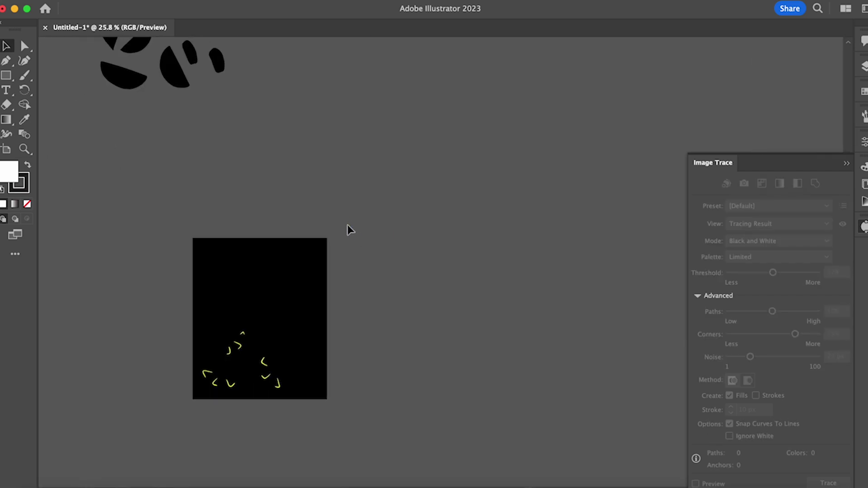
scroll(348, 229, up, 3)
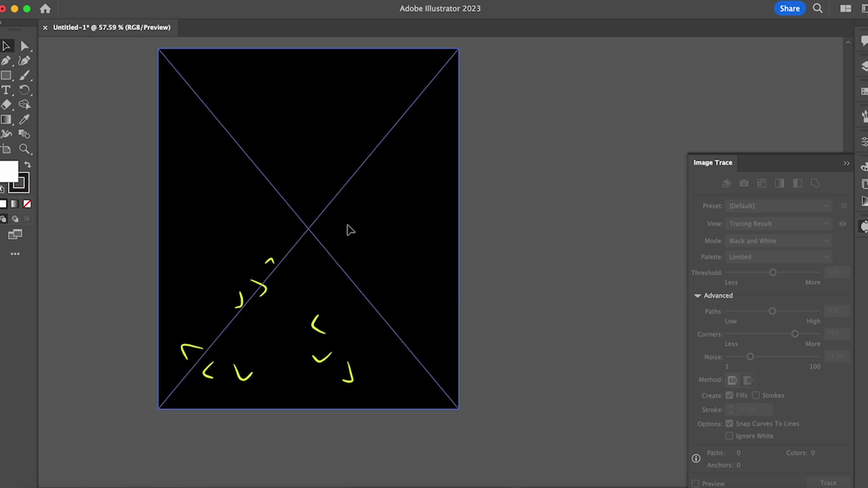
click(347, 226)
click(788, 240)
click(745, 251)
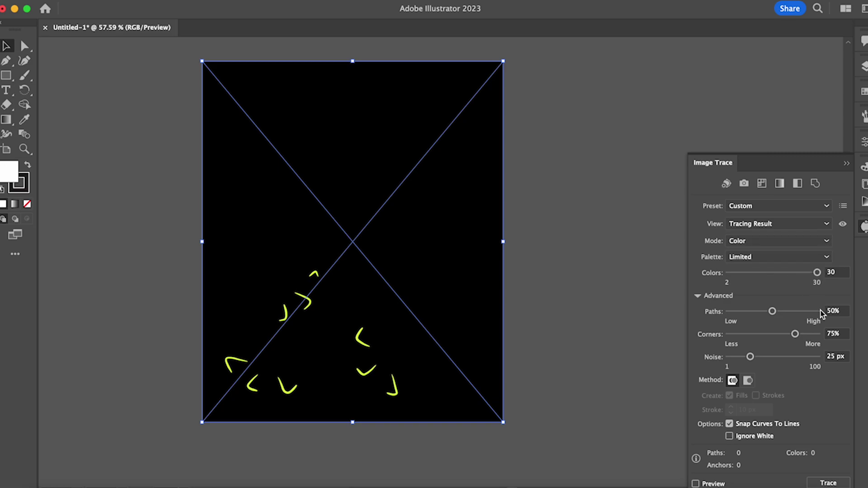
click(832, 483)
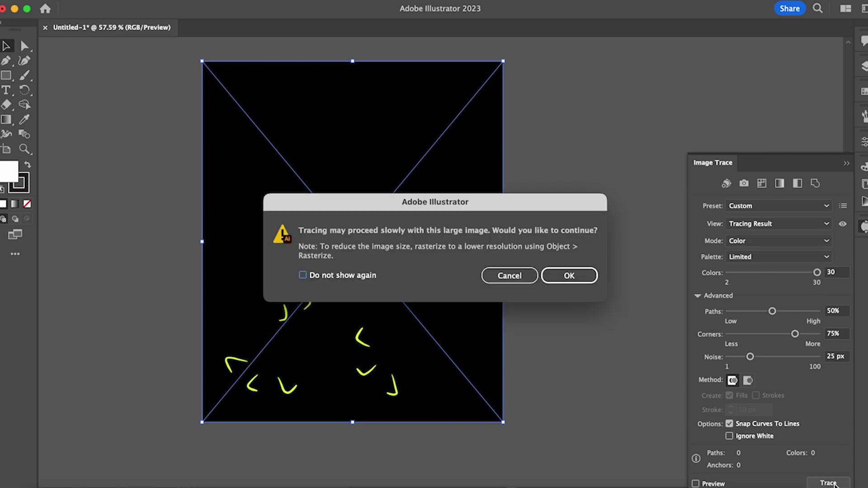
click(496, 284)
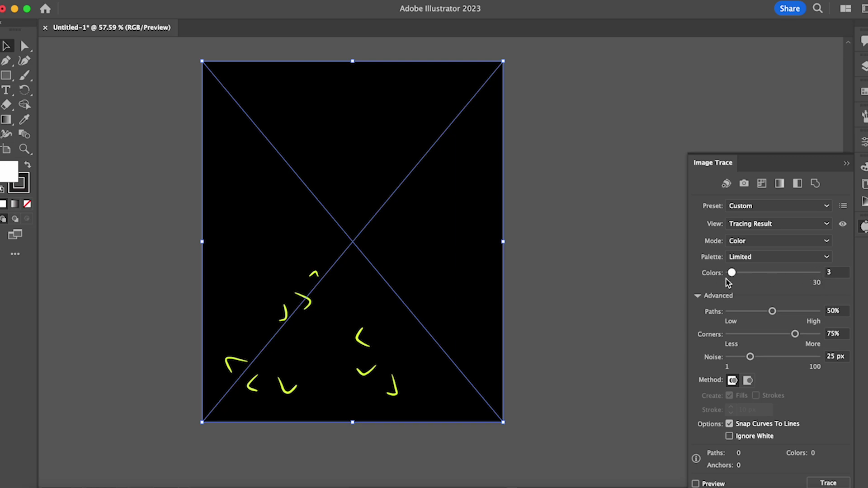
click(812, 484)
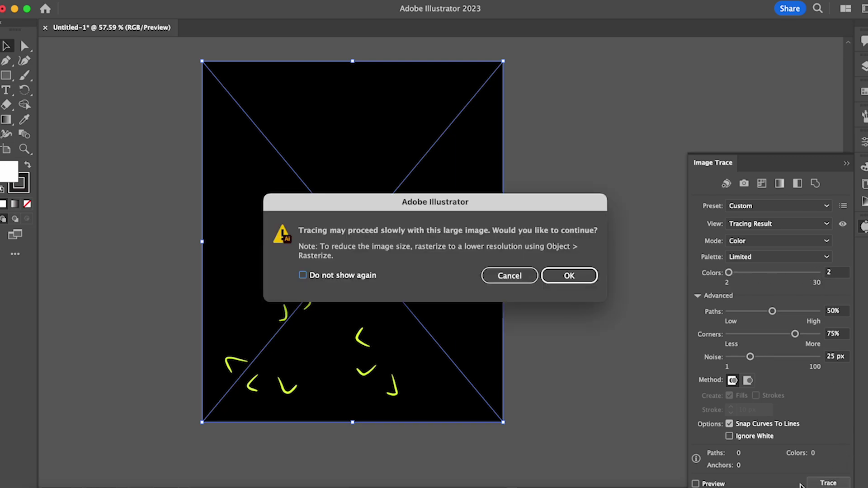
click(568, 276)
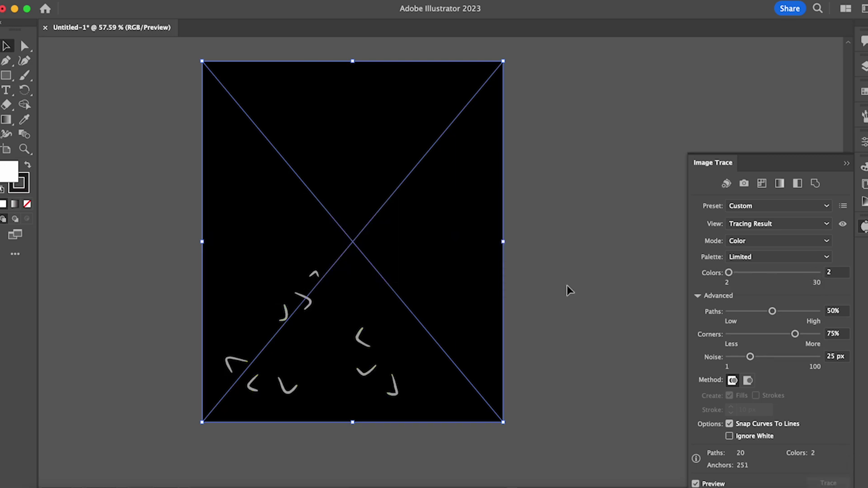
right_click(446, 281)
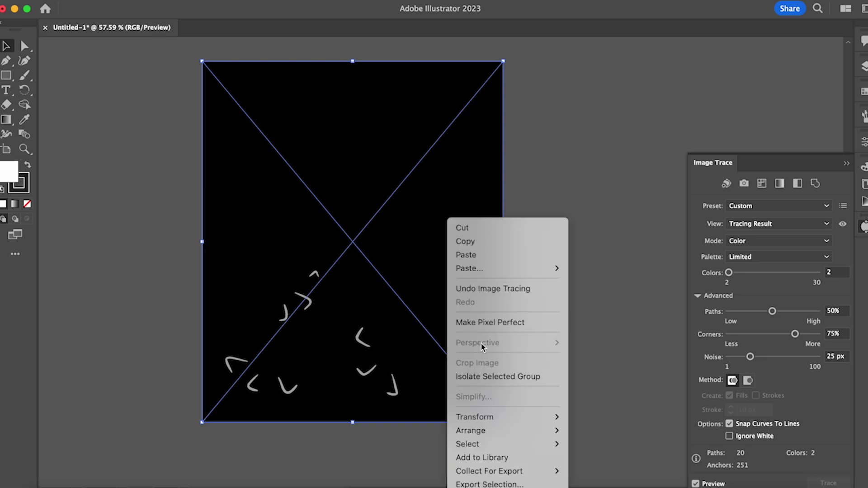
mouse_move(509, 420)
click(612, 228)
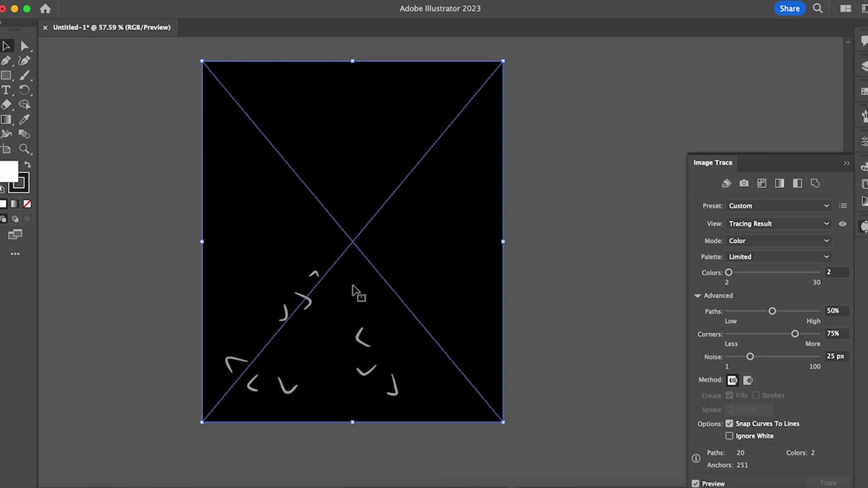
scroll(353, 286, up, 5)
scroll(354, 289, down, 5)
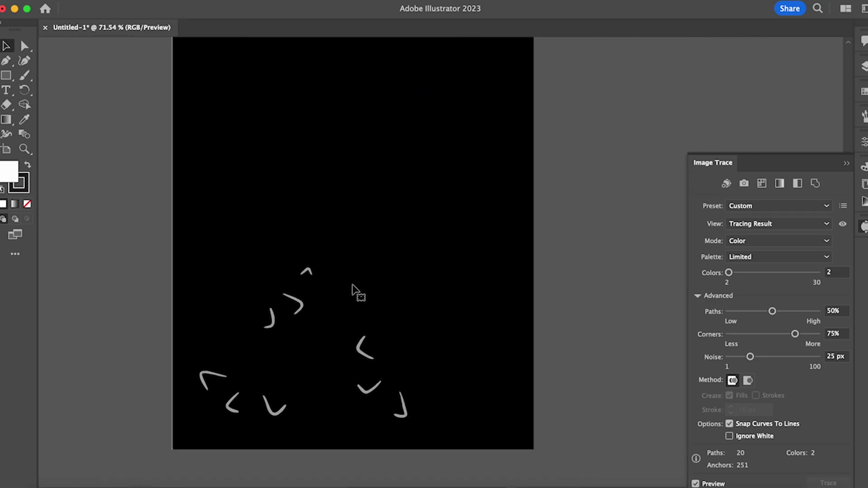
Place Untitled_Artwork 30.jpg from Downloads in the empty area of the canvas above the black image
scroll(354, 291, up, 10)
scroll(354, 292, right, 3)
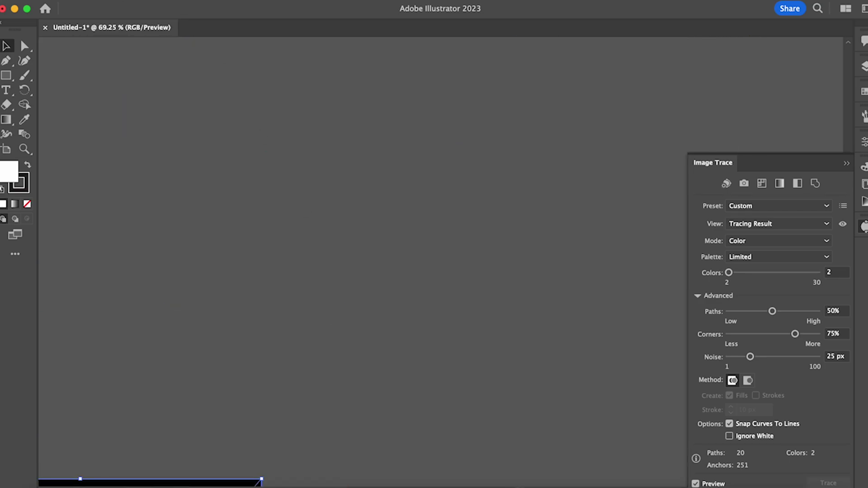
click(78, 1)
click(85, 218)
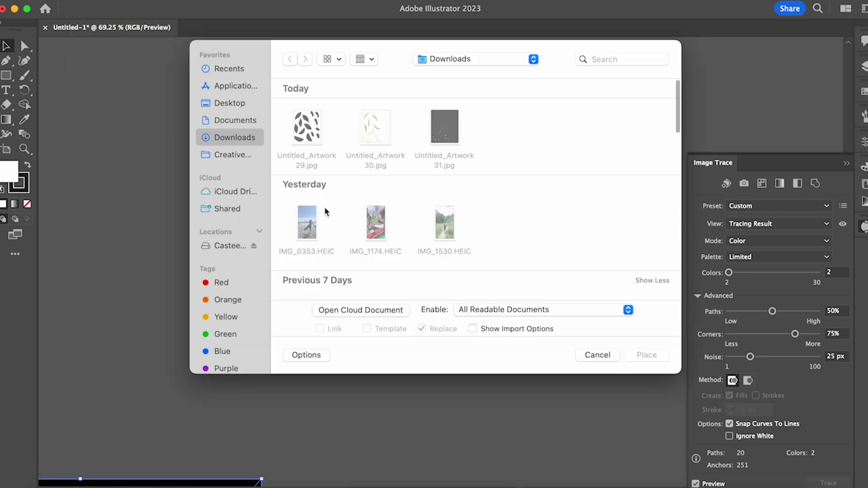
click(381, 131)
click(646, 356)
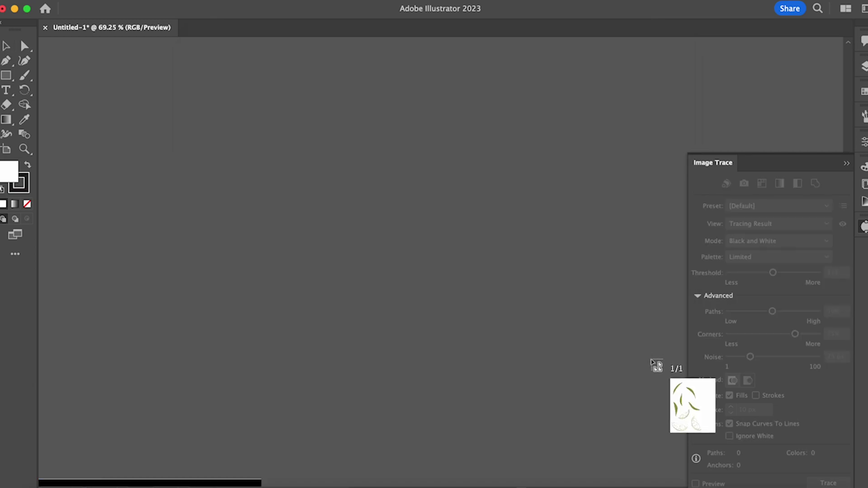
click(304, 95)
drag(486, 284, 471, 180)
Image Trace the newly placed green leaf and citrus image in Color mode with 2 colors and Ignore White off
click(777, 244)
click(766, 253)
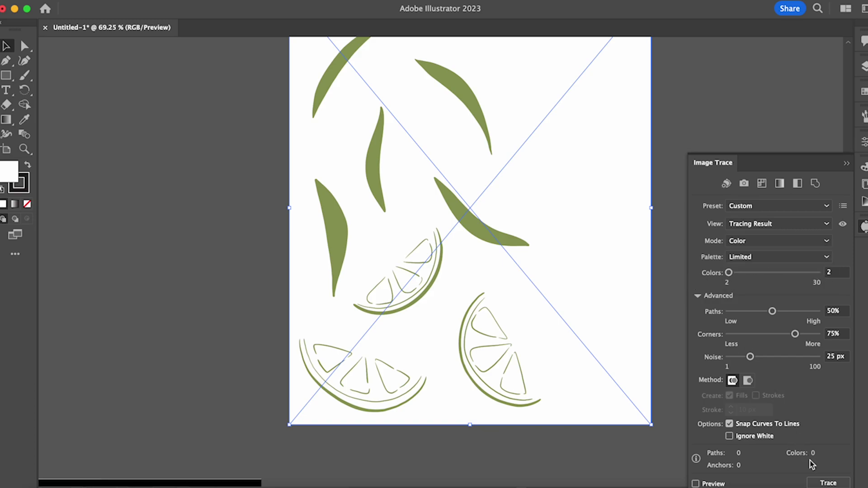
click(814, 482)
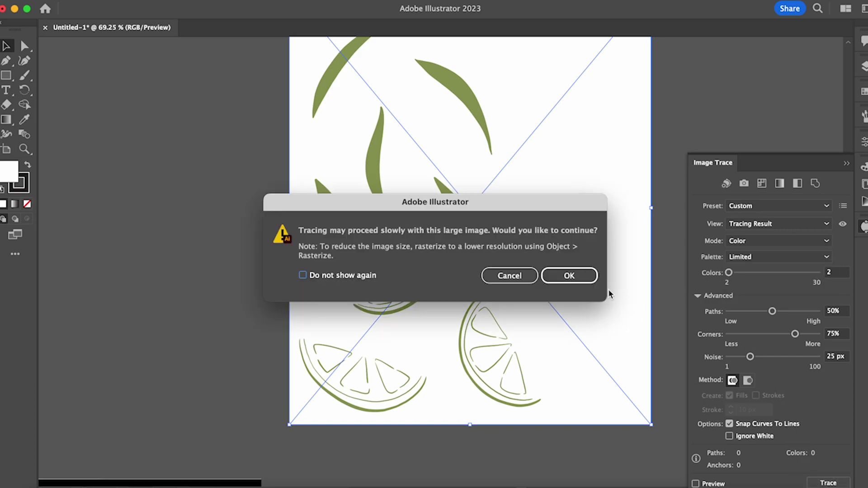
click(590, 285)
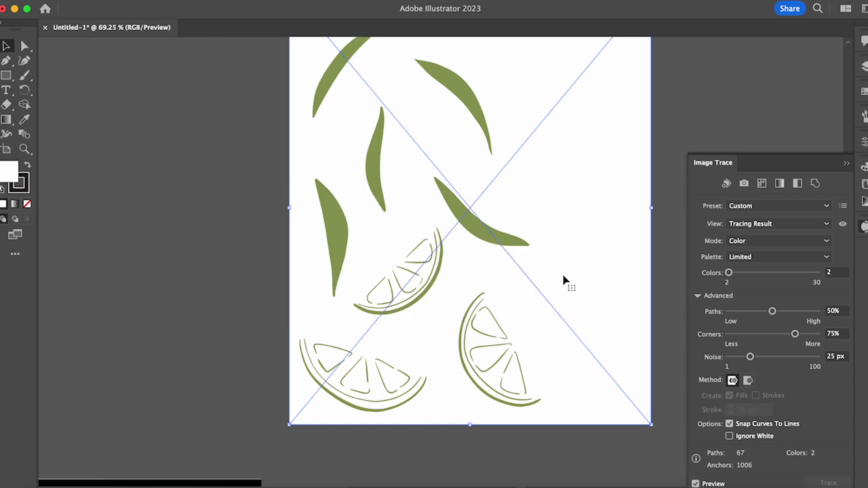
Select all three traced images and expand them into editable vector paths
scroll(558, 283, up, 5)
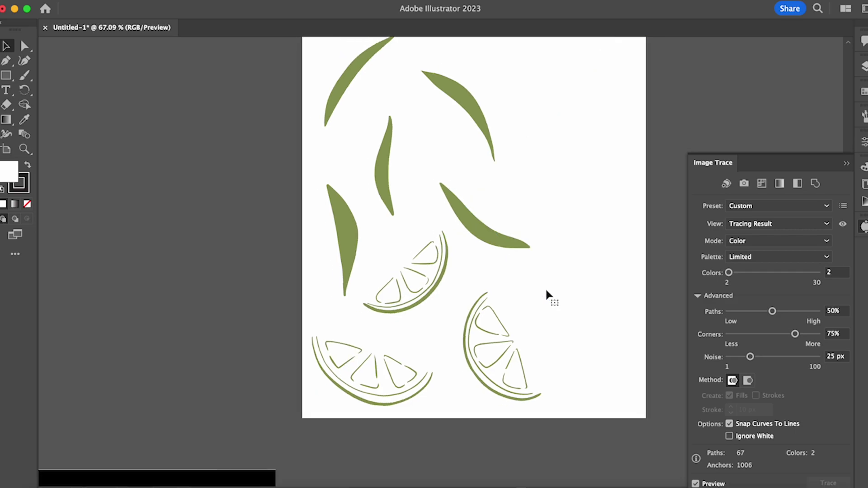
scroll(547, 291, down, 10)
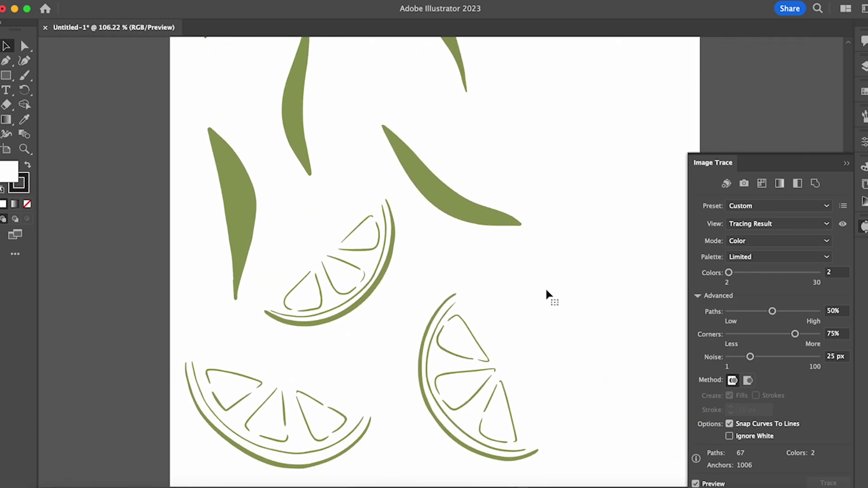
scroll(546, 290, down, 1)
scroll(546, 290, right, 1)
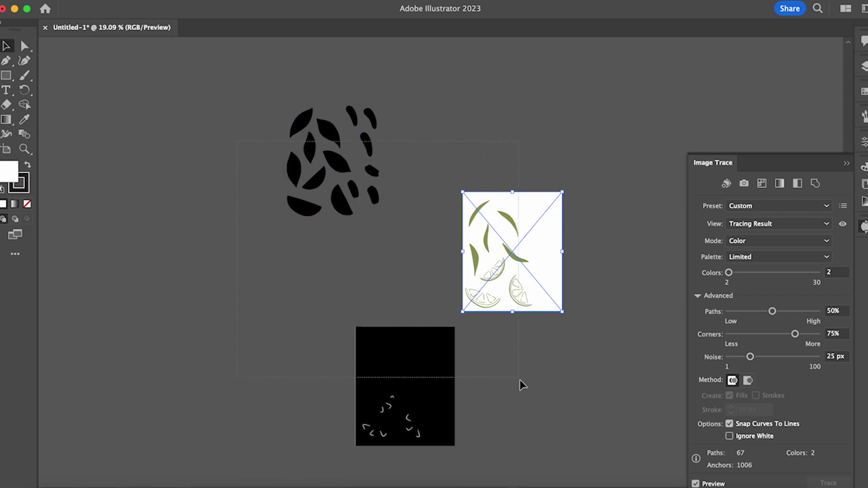
drag(518, 377, 522, 386)
click(127, 1)
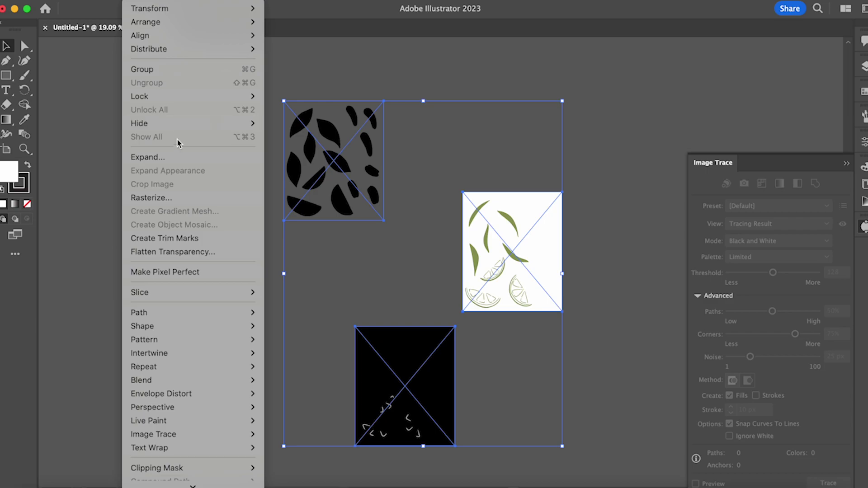
click(174, 157)
click(461, 333)
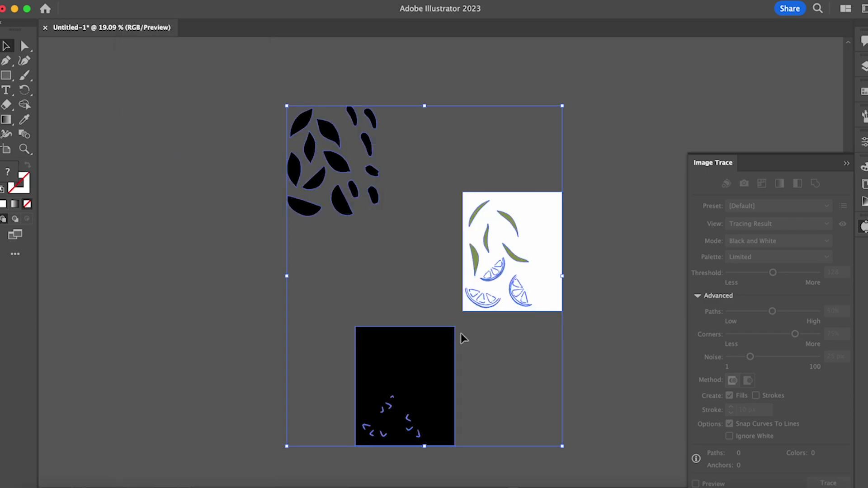
Ungroup the three expanded tracings and clear the selection
right_click(373, 218)
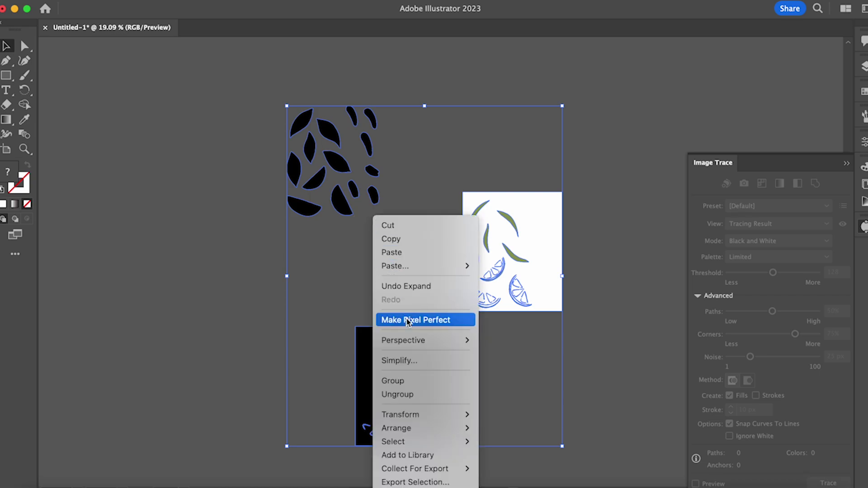
click(402, 395)
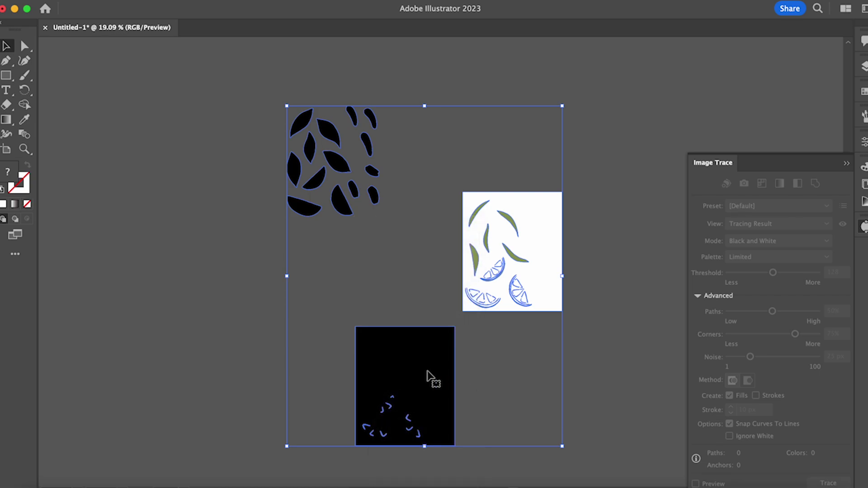
click(556, 370)
Move the black-background tracing slightly up and to the left, and ungroup it
click(420, 369)
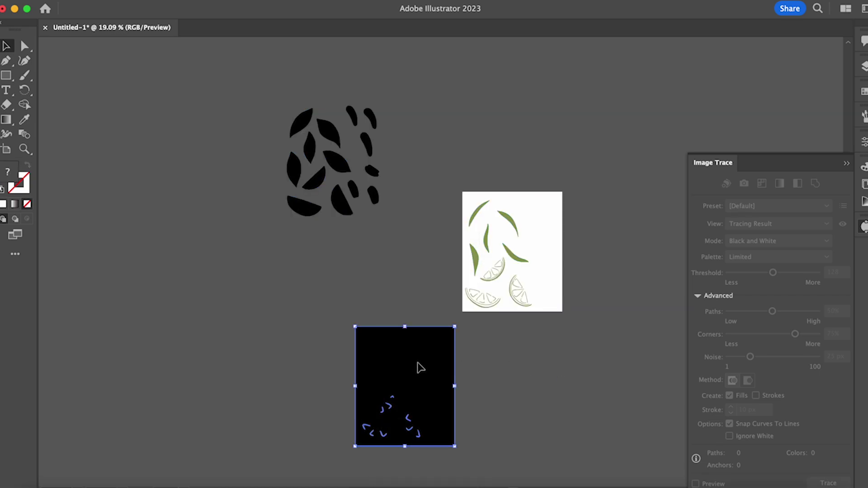
drag(420, 368, 387, 329)
right_click(387, 330)
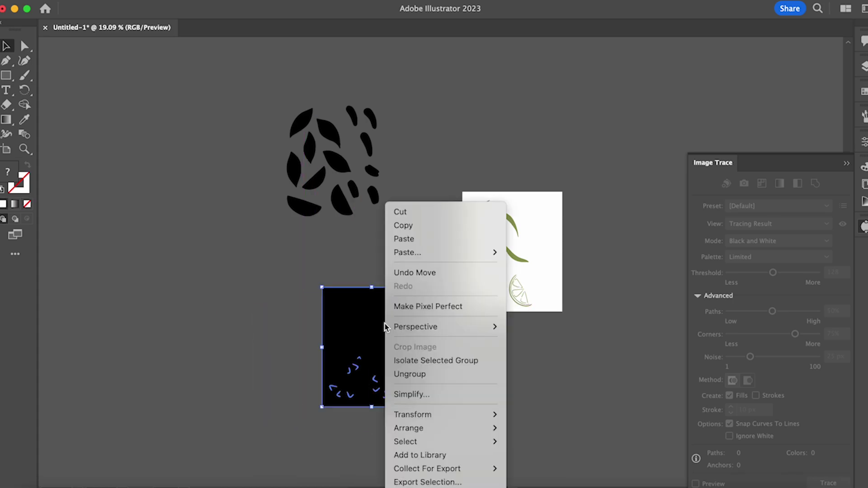
click(400, 374)
Ungroup the green leaf and citrus tracing and delete its white background
click(549, 260)
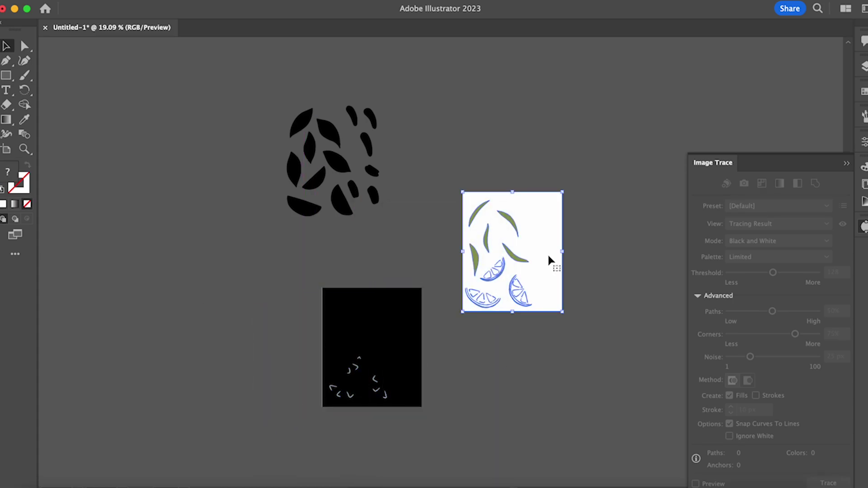
right_click(549, 260)
click(561, 374)
click(509, 395)
drag(555, 235, 619, 250)
key(Delete)
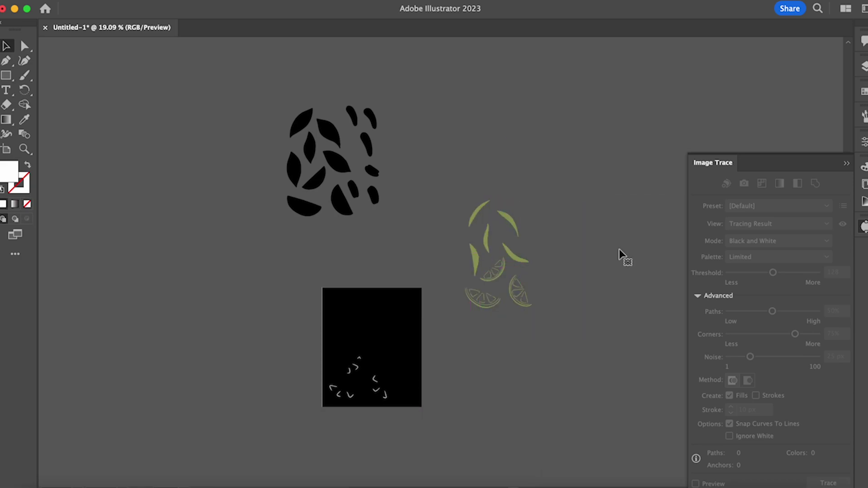
Pull the black background away from the gray accent marks and delete it
drag(394, 312, 272, 317)
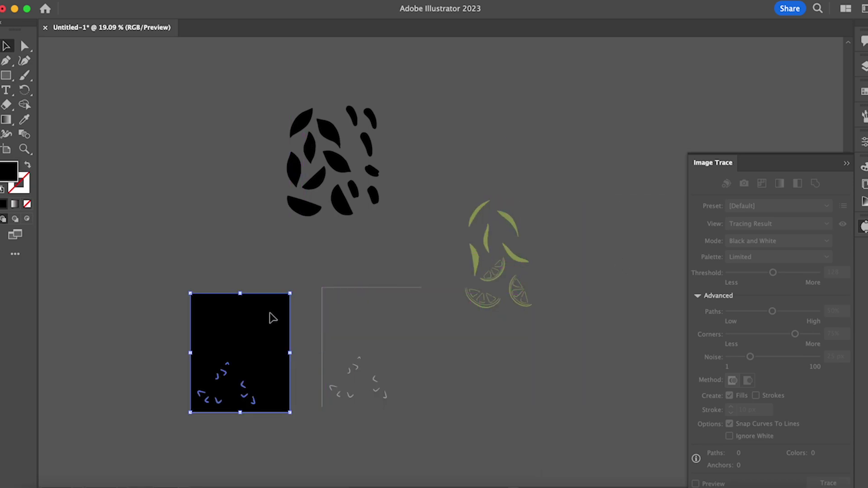
key(Delete)
click(348, 303)
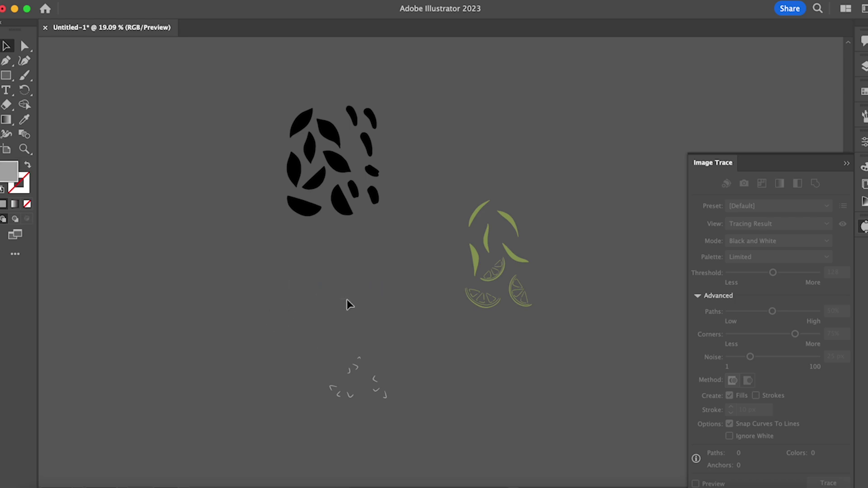
Ungroup the black leaf and citrus shapes
click(375, 197)
right_click(375, 201)
click(389, 371)
Examine the separate rind and segment paths of the green citrus slices up close by selecting them individually
click(481, 311)
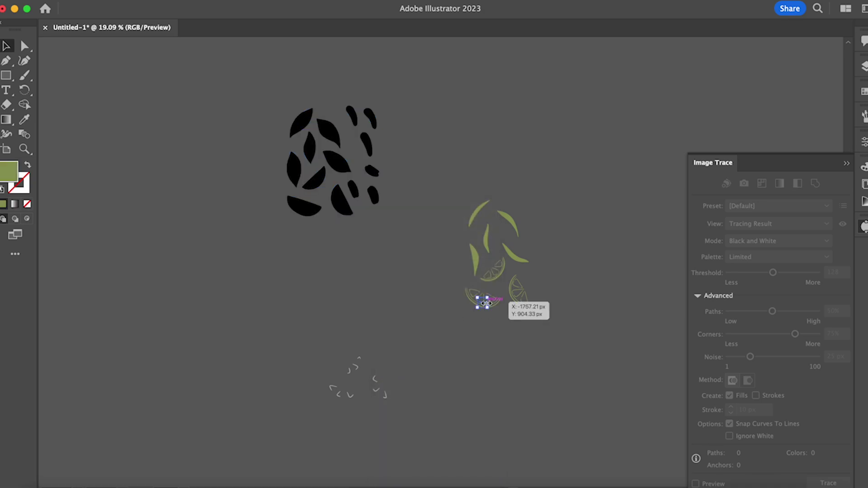
click(492, 343)
scroll(491, 342, up, 3)
scroll(492, 342, up, 5)
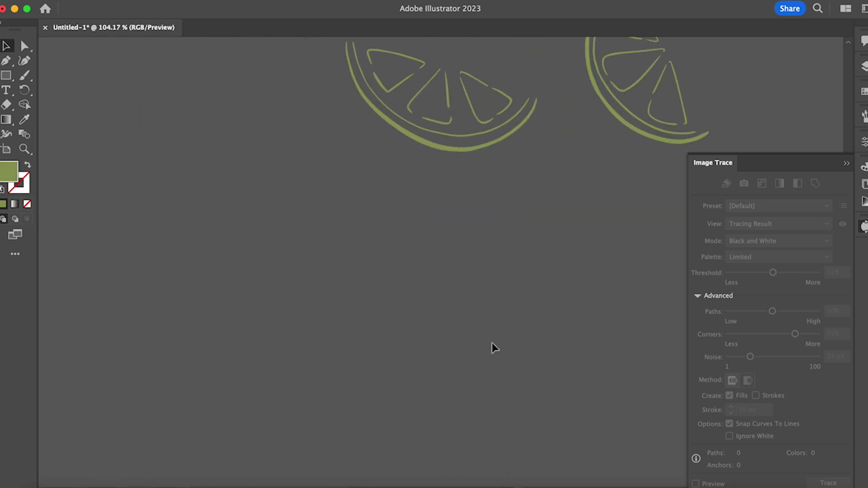
click(509, 291)
click(413, 413)
click(412, 232)
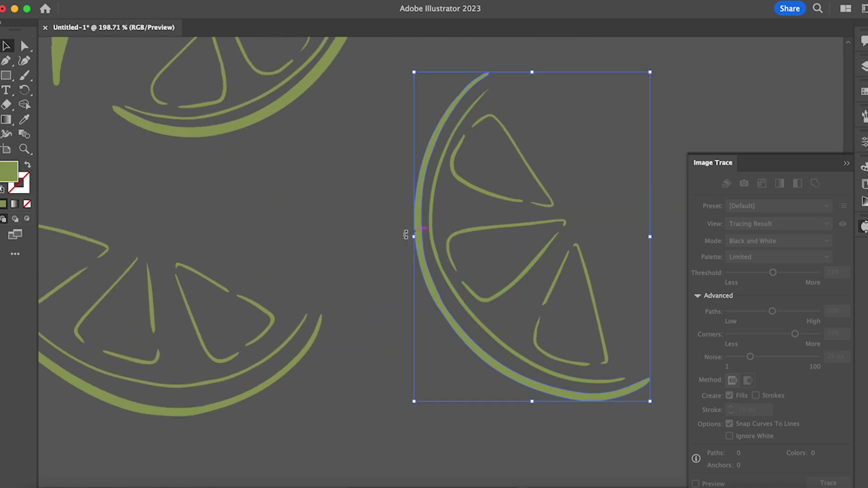
click(355, 247)
click(251, 297)
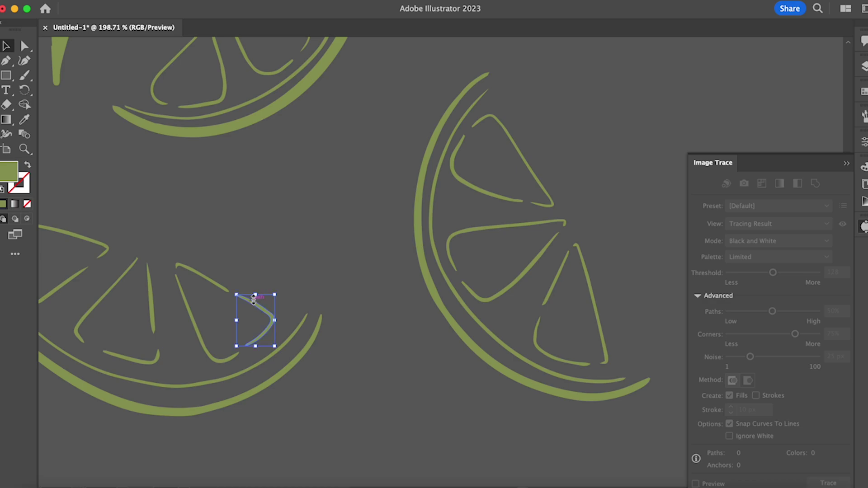
click(194, 270)
click(107, 293)
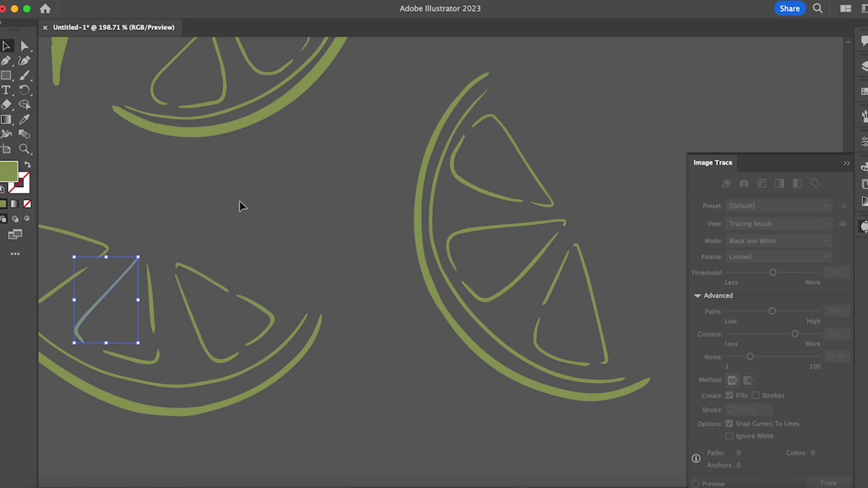
Examine the separate green leaf highlight shapes by selecting them one at a time
scroll(239, 201, up, 10)
scroll(240, 202, left, 10)
scroll(239, 201, up, 5)
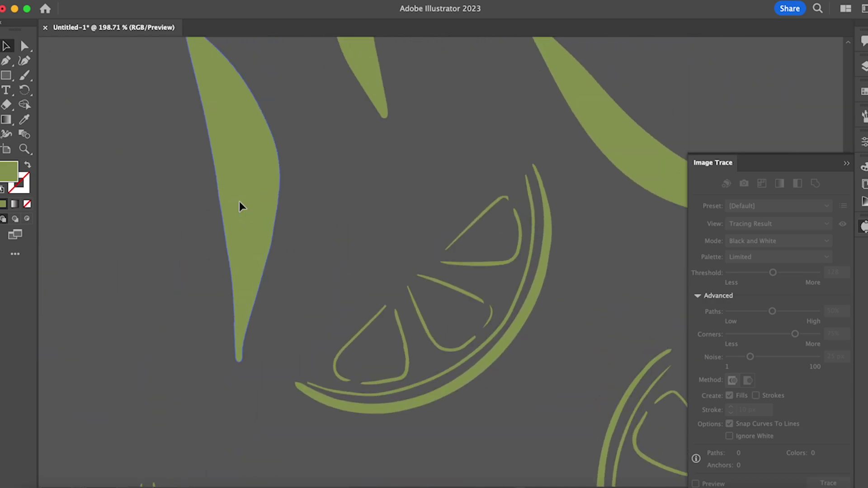
scroll(240, 202, down, 3)
scroll(239, 201, up, 8)
click(326, 240)
click(253, 337)
click(524, 149)
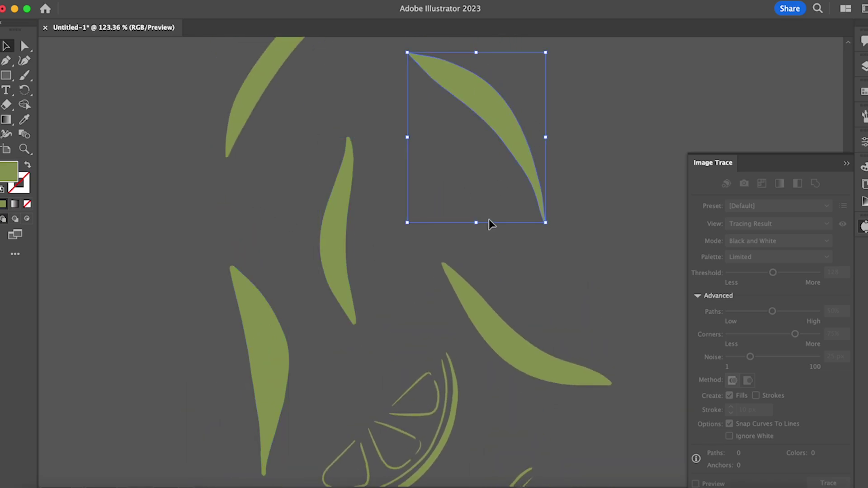
click(481, 237)
scroll(481, 237, down, 5)
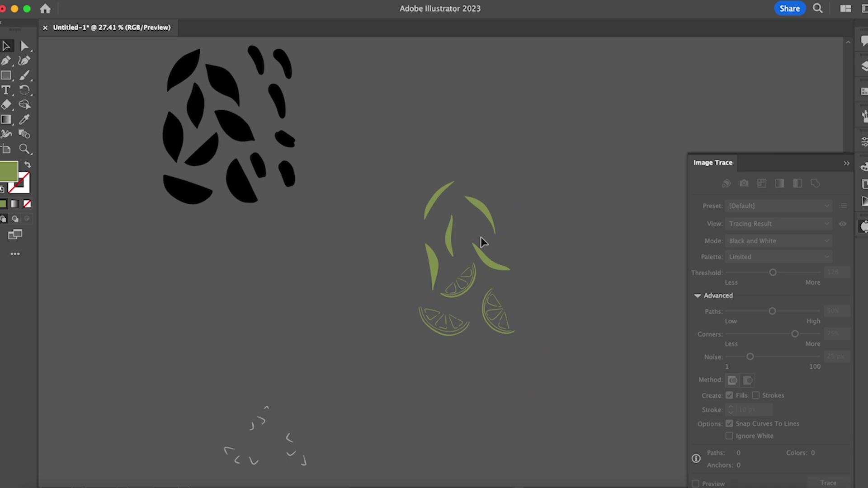
Move all the gray accent marks together onto the green citrus slices, about 676 px across and 466 px up
scroll(481, 237, down, 2)
drag(275, 401, 354, 457)
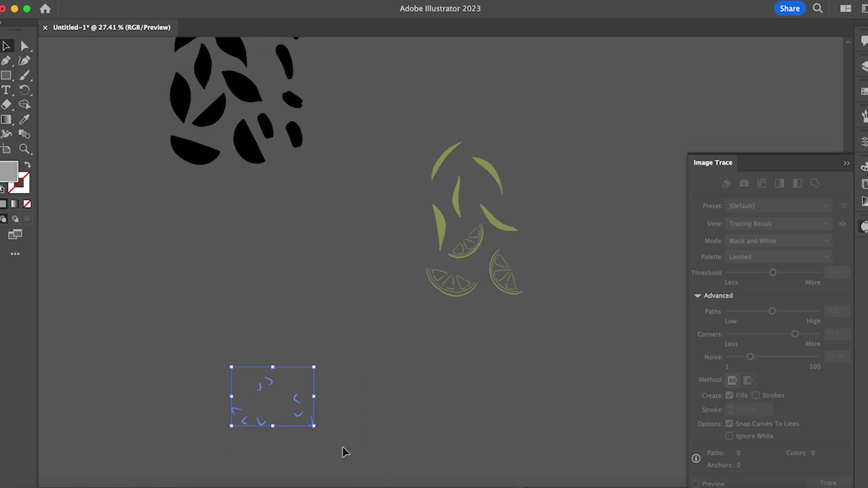
drag(270, 381, 471, 244)
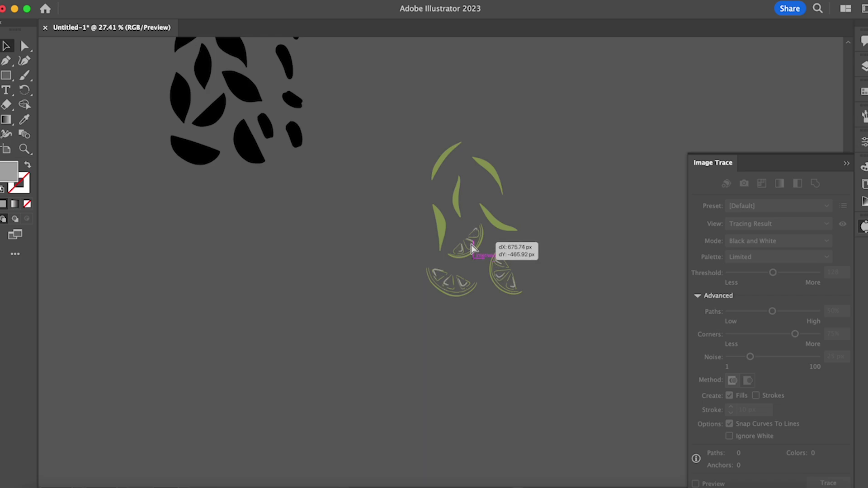
Nudge the gray accent marks in small vertical steps until they sit inside the green citrus segments, and deselect them
scroll(471, 244, up, 10)
key(Down)
key(Down)
key(Down)
key(Down)
key(Down)
key(Down)
key(Down)
key(Down)
key(Down)
key(Down)
key(Down)
key(Down)
key(Down)
key(Down)
key(Down)
key(Down)
key(Up)
key(Up)
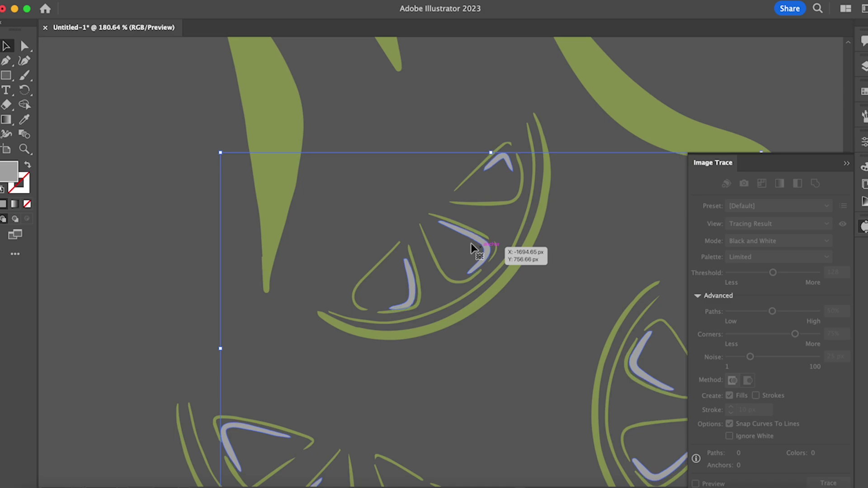
key(Up)
key(Up)
scroll(471, 248, down, 5)
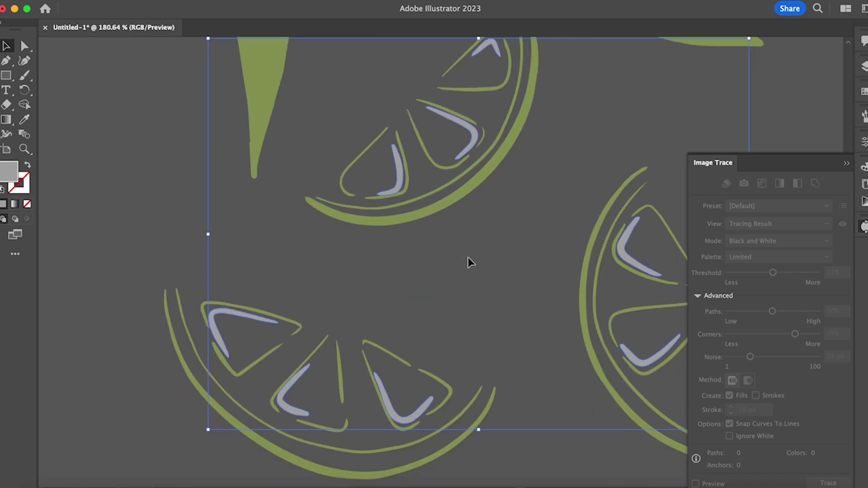
click(474, 258)
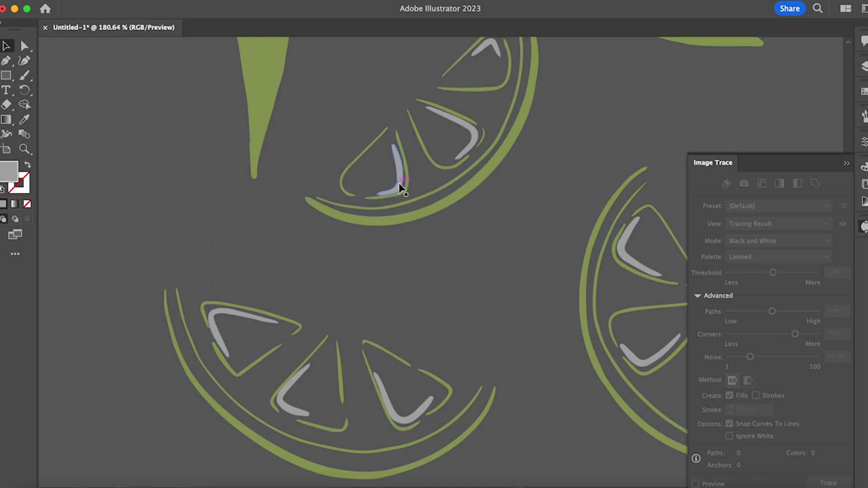
Shift the gray accent mark in the lowest segment of the upper citrus slice slightly upward
drag(398, 184, 398, 178)
click(490, 261)
scroll(490, 261, right, 10)
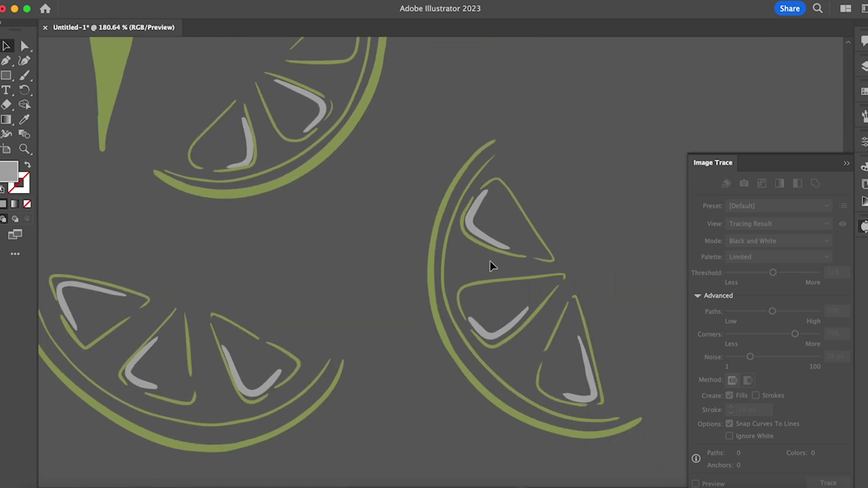
scroll(490, 261, right, 2)
Move the five green leaf highlights onto the black leaves and fine-tune their position so each fits inside its leaf
scroll(606, 240, down, 5)
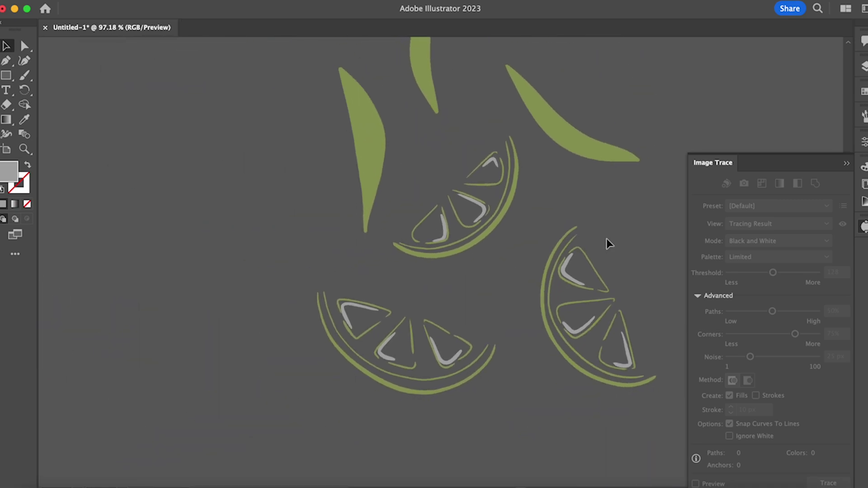
scroll(606, 240, down, 6)
scroll(606, 243, up, 5)
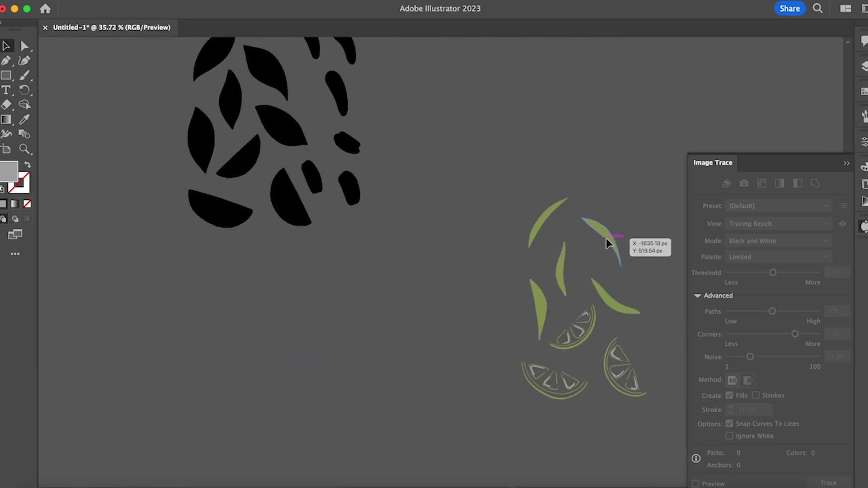
scroll(607, 243, right, 2)
scroll(607, 243, down, 1)
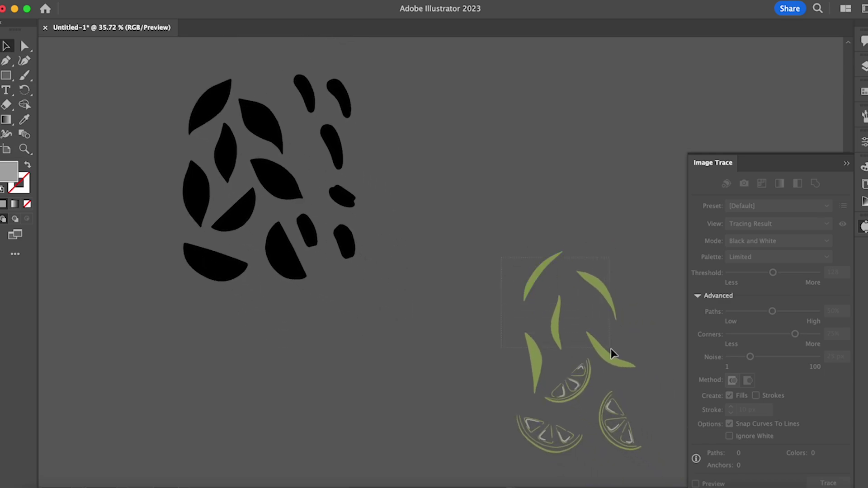
drag(616, 346, 283, 190)
scroll(283, 189, up, 5)
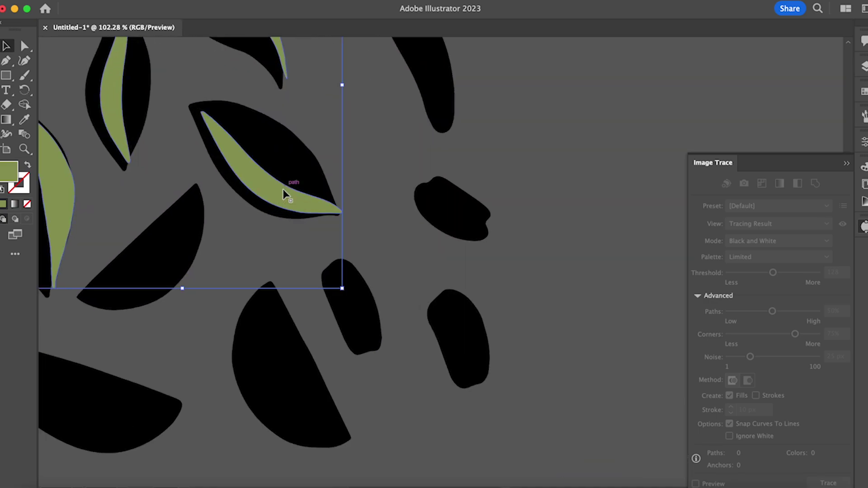
scroll(283, 189, up, 3)
scroll(283, 189, left, 3)
drag(441, 269, 434, 267)
scroll(499, 186, up, 5)
click(188, 298)
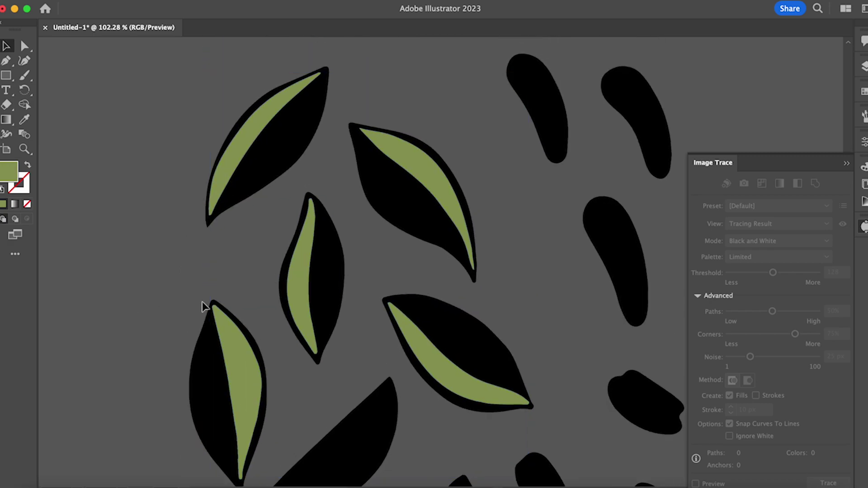
Move the green citrus outlines with their gray accents onto the three black citrus halves and align them
scroll(202, 307, down, 10)
scroll(200, 303, left, 1)
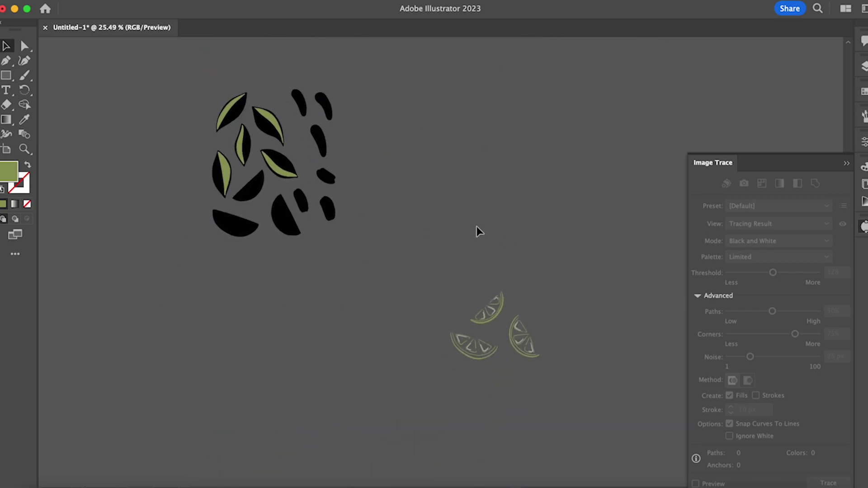
click(521, 332)
drag(520, 330, 261, 236)
scroll(285, 216, up, 8)
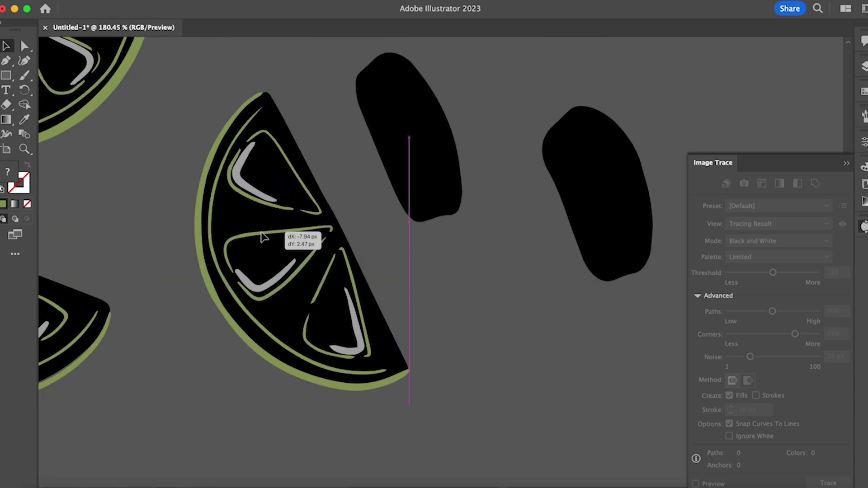
drag(261, 237, 261, 236)
scroll(261, 236, left, 10)
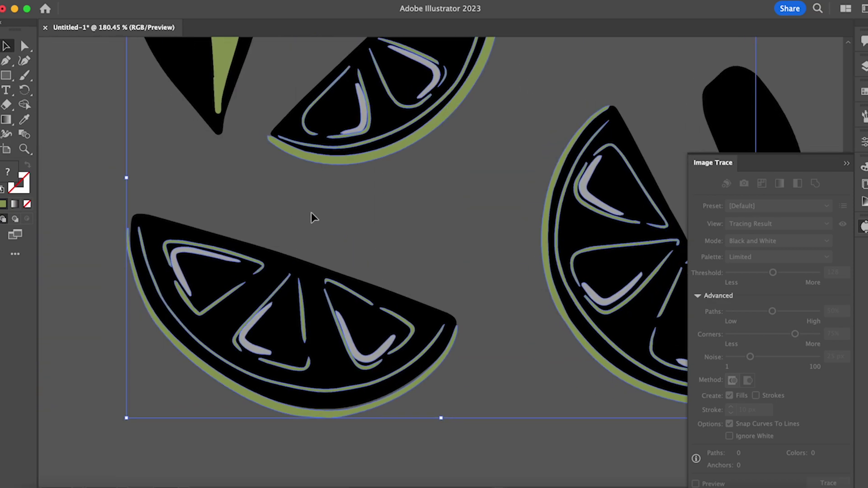
drag(311, 213, 305, 219)
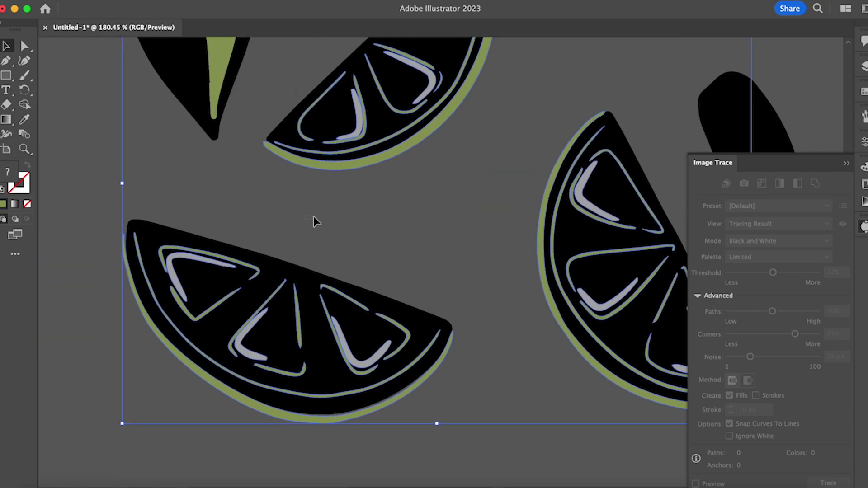
click(320, 209)
Reposition the gray accent mark in the lowest segment of the upper citrus slice so it clears the green outline
scroll(391, 230, up, 10)
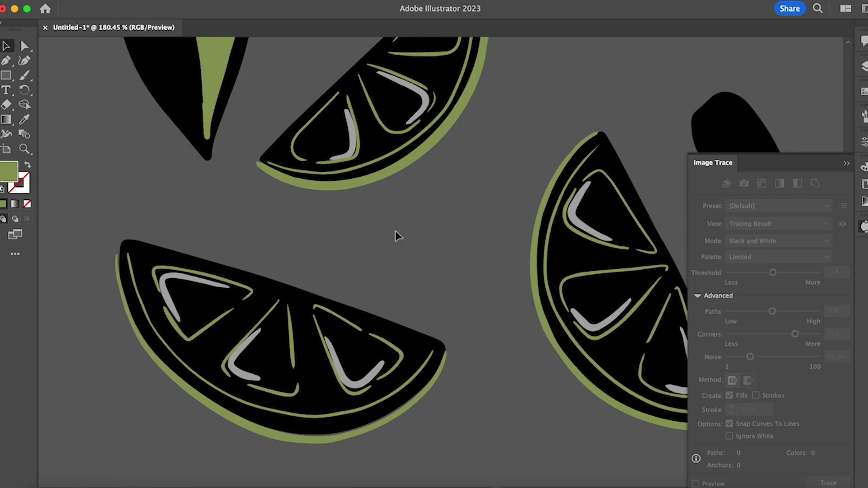
scroll(415, 289, up, 1)
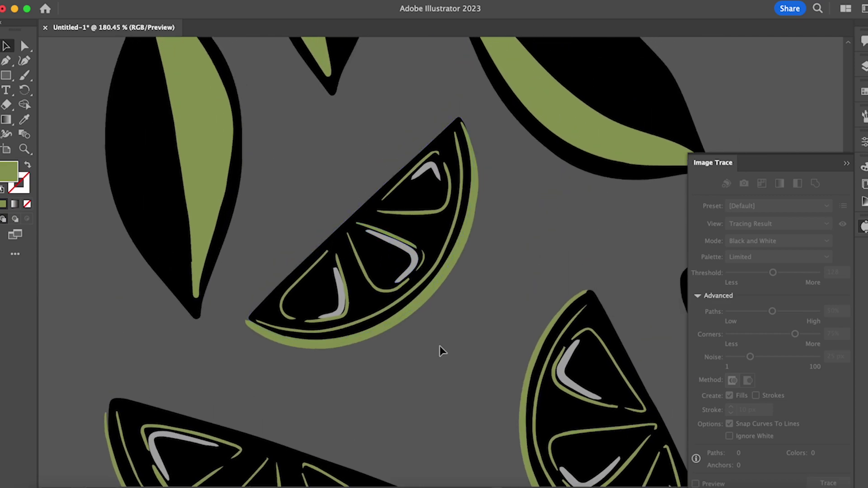
scroll(439, 346, down, 4)
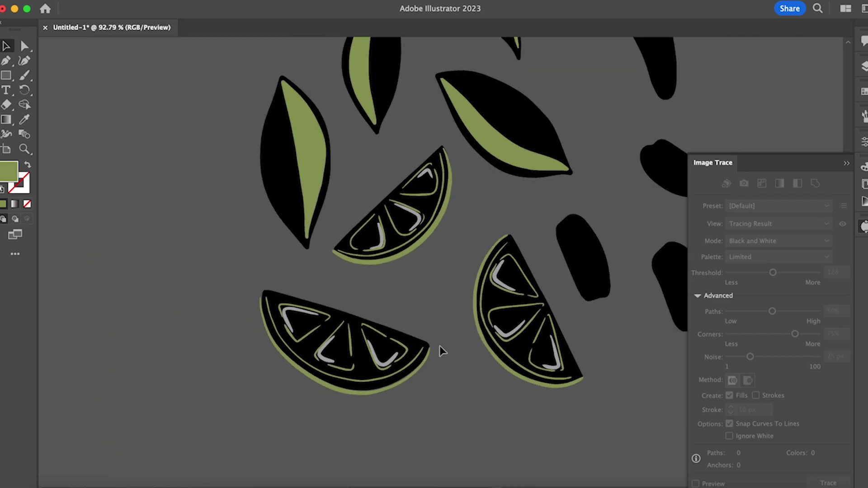
scroll(470, 425, down, 1)
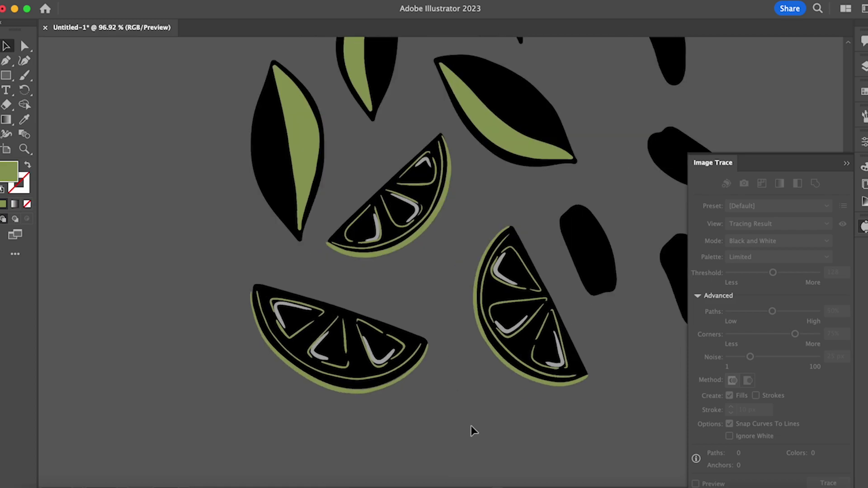
scroll(471, 425, up, 5)
scroll(471, 425, up, 7)
scroll(470, 425, left, 4)
click(403, 274)
scroll(403, 274, up, 15)
drag(401, 292, 391, 277)
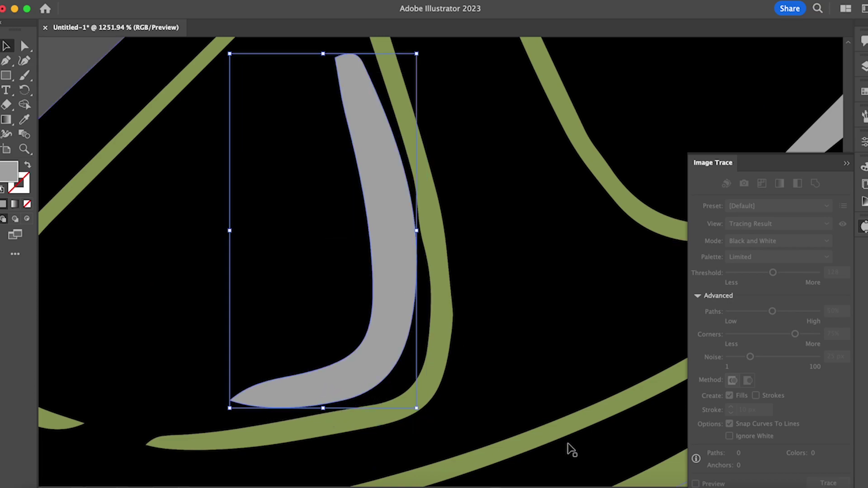
scroll(567, 443, down, 10)
click(653, 452)
Shift the gray accent mark in the rightmost segment of the lower-left citrus slice slightly down and outward
scroll(652, 452, down, 5)
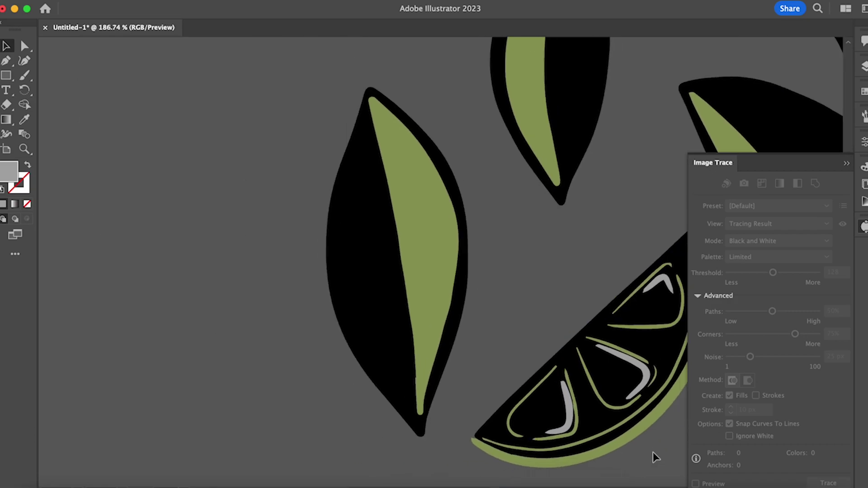
scroll(653, 452, down, 10)
scroll(653, 452, right, 8)
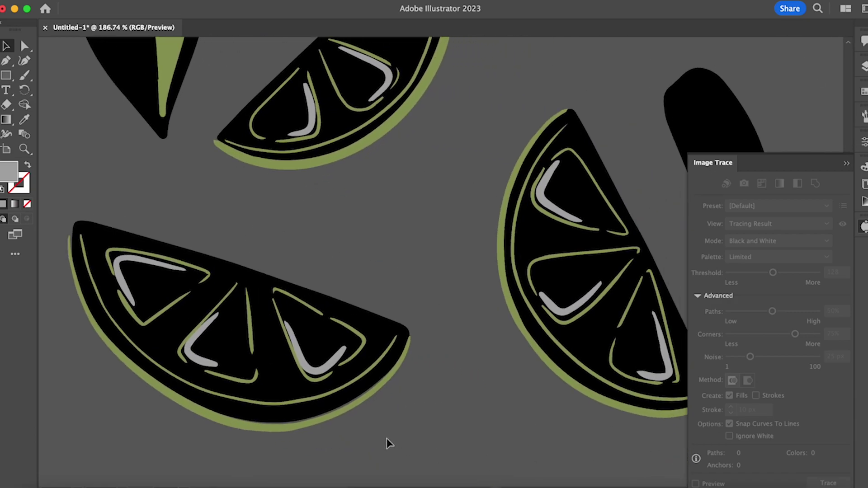
mouse_move(319, 368)
mouse_down()
mouse_move(329, 362)
mouse_move(301, 375)
mouse_move(309, 378)
mouse_up()
scroll(324, 364, up, 8)
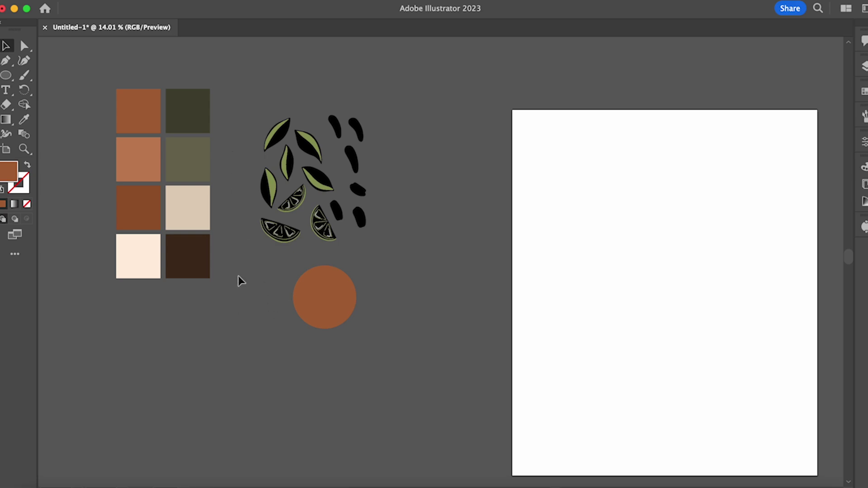
scroll(238, 276, left, 1)
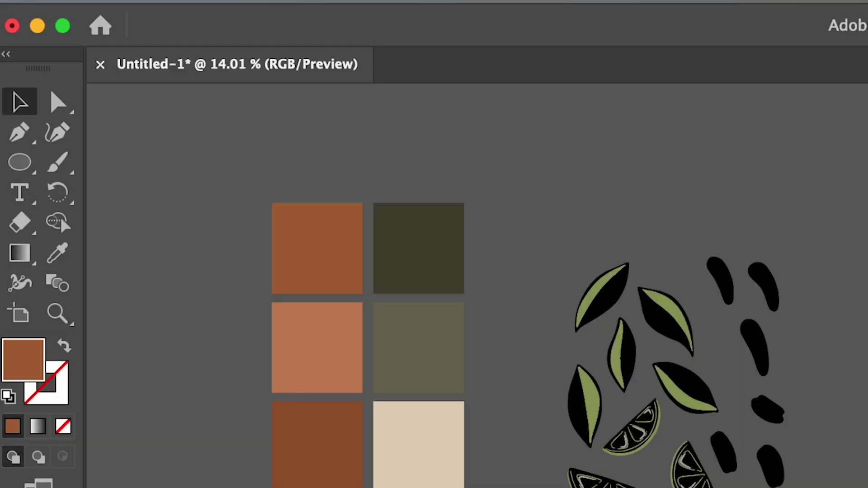
click(24, 168)
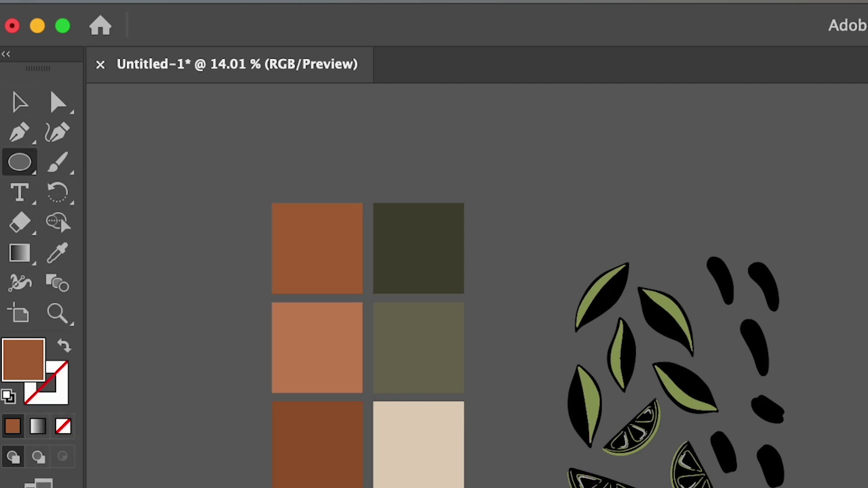
key(v)
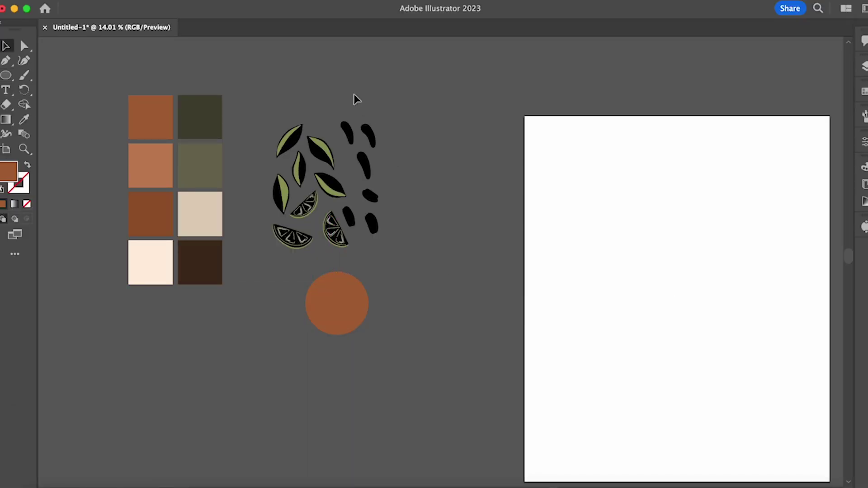
scroll(325, 177, up, 5)
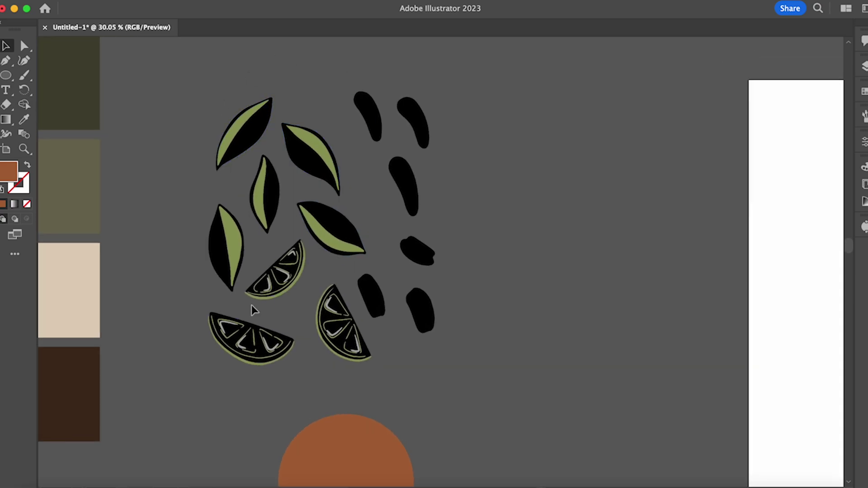
scroll(267, 297, down, 3)
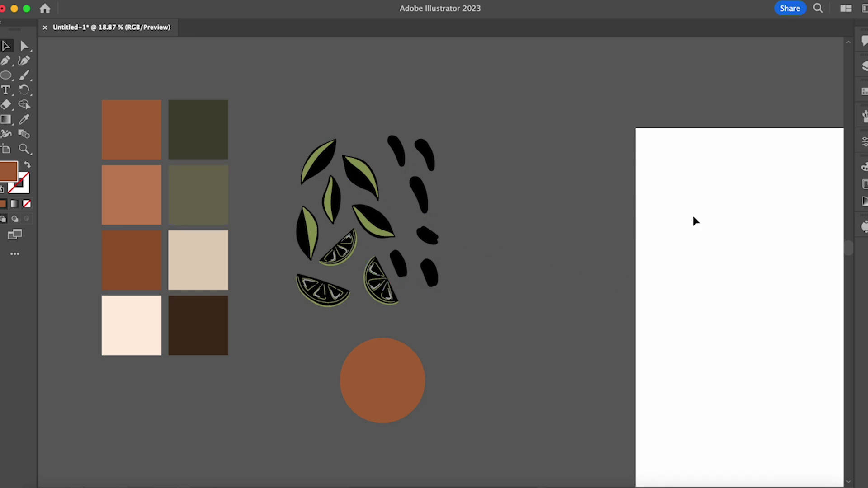
scroll(511, 225, down, 1)
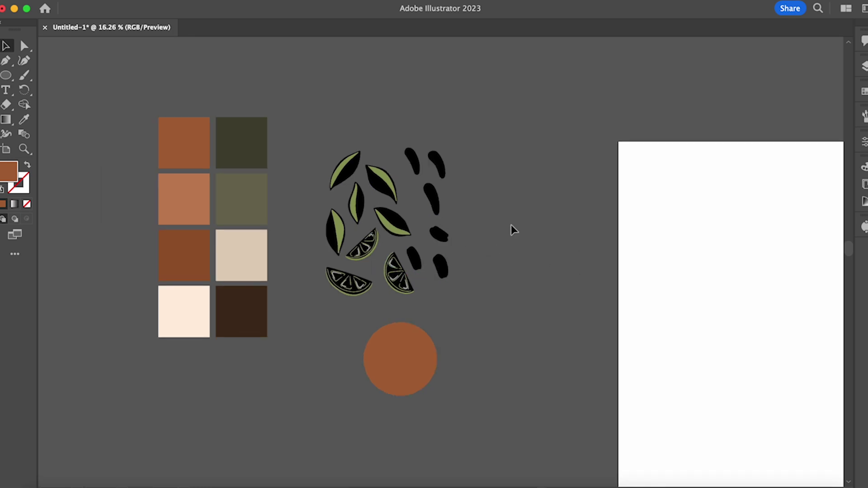
Recolor the five black leaf shapes with the dark green palette swatch using the Eyedropper
scroll(497, 228, up, 4)
scroll(494, 229, left, 3)
click(399, 148)
shift+click(452, 167)
shift+click(475, 225)
shift+click(419, 207)
shift+click(363, 259)
key(i)
click(234, 122)
key(v)
click(337, 141)
Recolor the five light green leaf highlights with the olive palette swatch using the Eyedropper
click(379, 143)
shift+click(452, 154)
shift+click(404, 203)
shift+click(374, 241)
shift+click(469, 246)
key(i)
click(232, 178)
key(v)
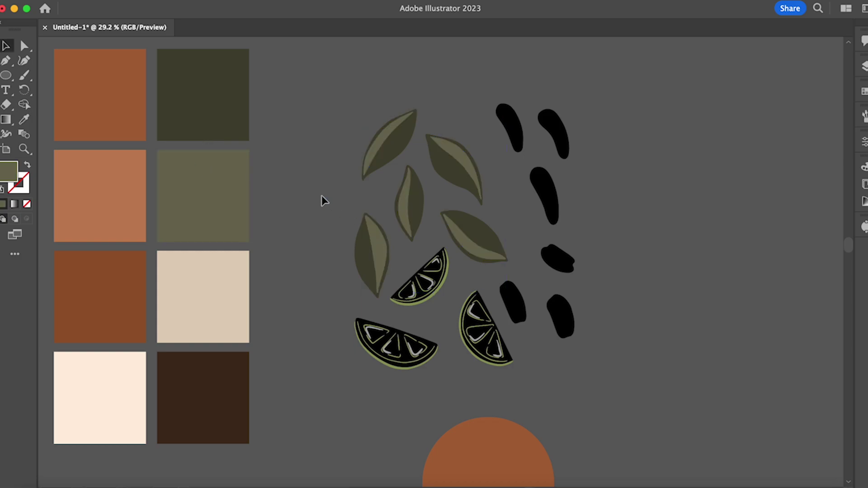
click(321, 197)
Recolor the three long black drop shapes with the dark rust swatch directly above the pale cream one
scroll(406, 153, down, 1)
scroll(407, 154, right, 1)
drag(474, 76, 554, 160)
key(i)
click(85, 274)
key(v)
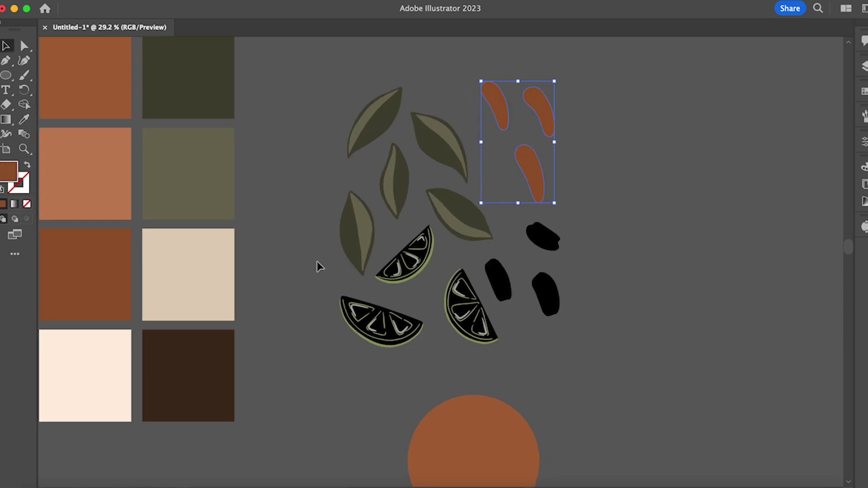
Recolor the three short black shapes beside the citrus slices with the lighter terracotta swatch
drag(503, 308, 502, 297)
key(i)
click(112, 168)
key(v)
click(289, 242)
Select all grey highlight marks on the citrus slices by matching fill and recolor them with the dark rust palette swatch using the Eyedropper
scroll(352, 347, up, 3)
click(446, 190)
click(203, 1)
mouse_move(287, 116)
click(373, 171)
scroll(286, 244, down, 3)
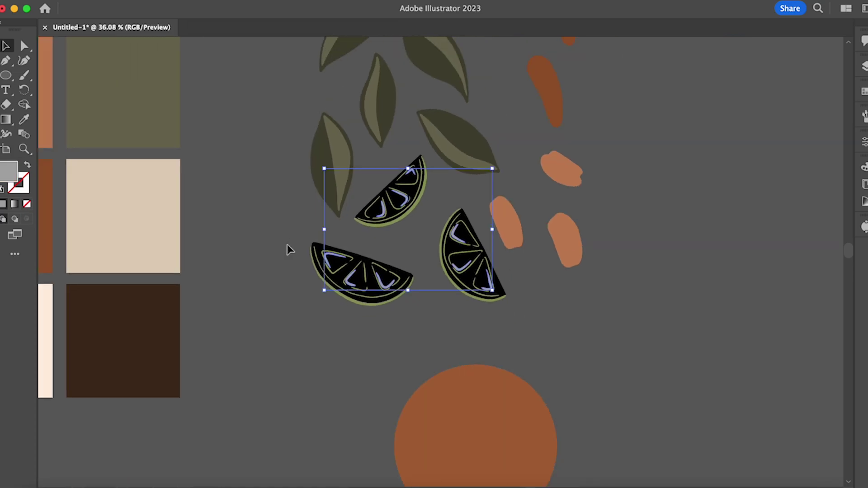
scroll(286, 244, left, 1)
key(i)
click(126, 232)
Select the black bases of the three citrus slices together and recolor them with the medium rust palette swatch using the Eyedropper
key(v)
click(365, 291)
shift+click(413, 223)
shift+click(468, 292)
click(297, 277)
click(385, 287)
shift+click(456, 281)
scroll(412, 209, up, 5)
shift+click(409, 210)
scroll(408, 208, down, 5)
key(i)
click(120, 63)
key(v)
Select the lime rind outlines on the citrus slices by matching fill and recolor them with the lighter terracotta swatch
click(386, 219)
click(201, 1)
mouse_move(309, 116)
click(402, 170)
key(i)
click(116, 151)
key(v)
click(277, 226)
Create a 2001 px by 2401 px rectangle starting at the artboard's upper-left corner
scroll(277, 227, down, 5)
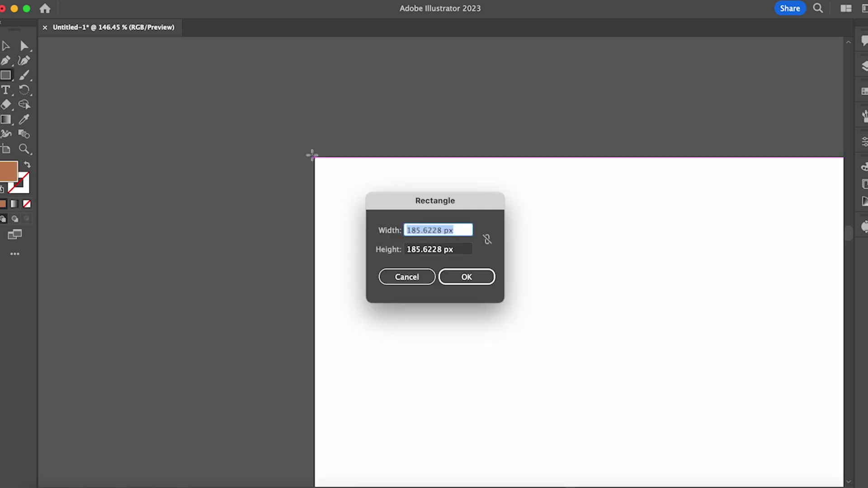
text(200)
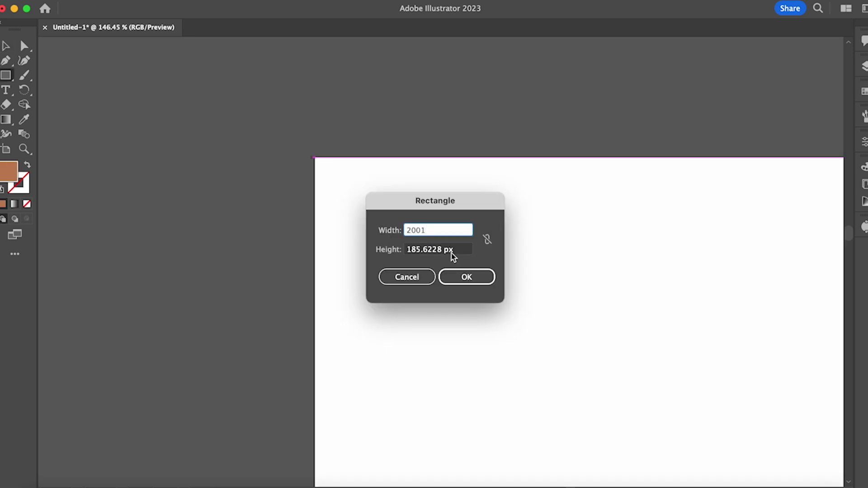
key(Tab)
text(2401)
click(454, 274)
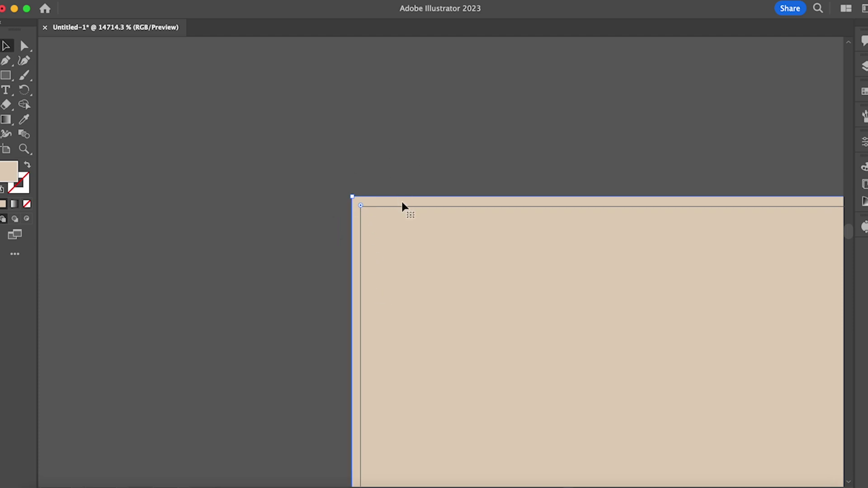
Examine how the beige rectangle's upper-left and lower-right corners line up with the artboard edges
scroll(420, 290, down, 1)
scroll(467, 315, up, 1)
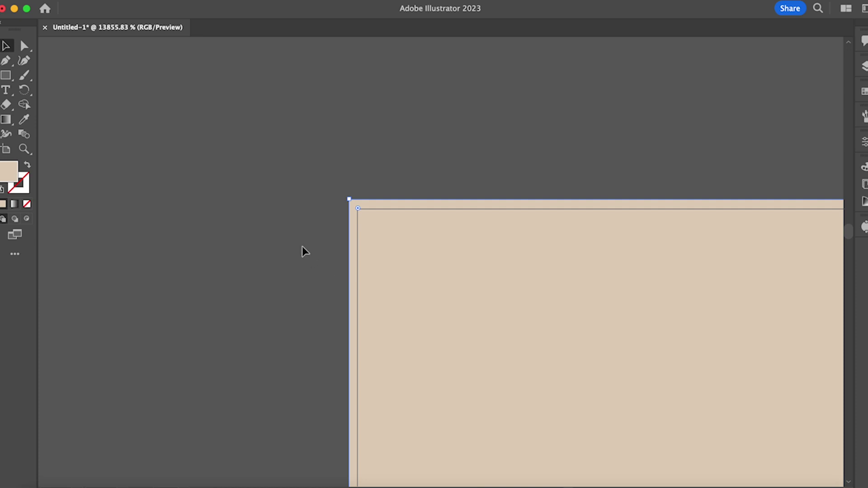
scroll(305, 245, up, 1)
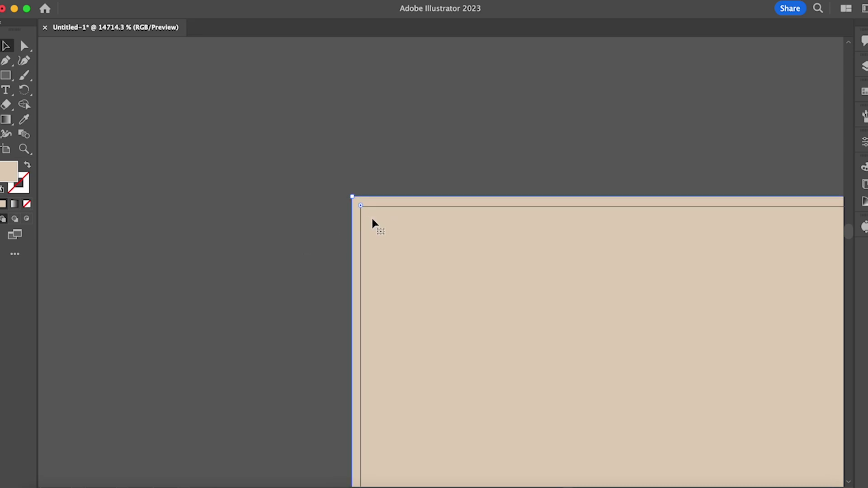
scroll(364, 235, down, 15)
scroll(364, 235, down, 10)
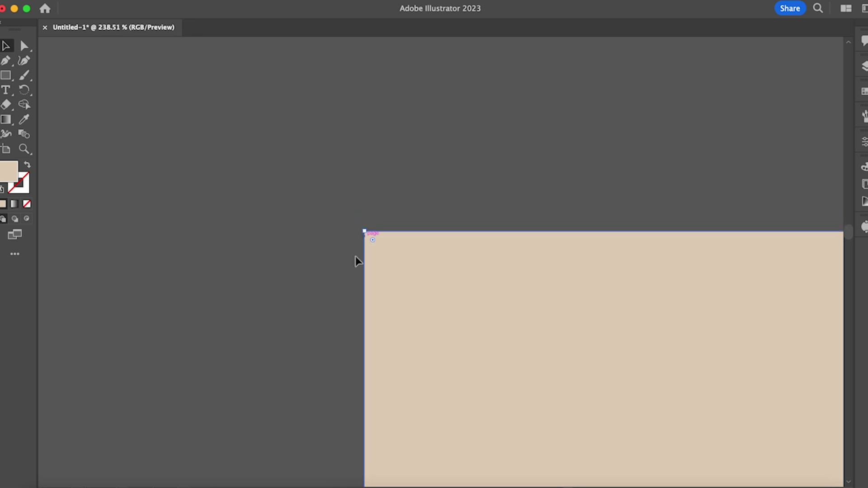
scroll(246, 393, down, 4)
scroll(246, 393, down, 5)
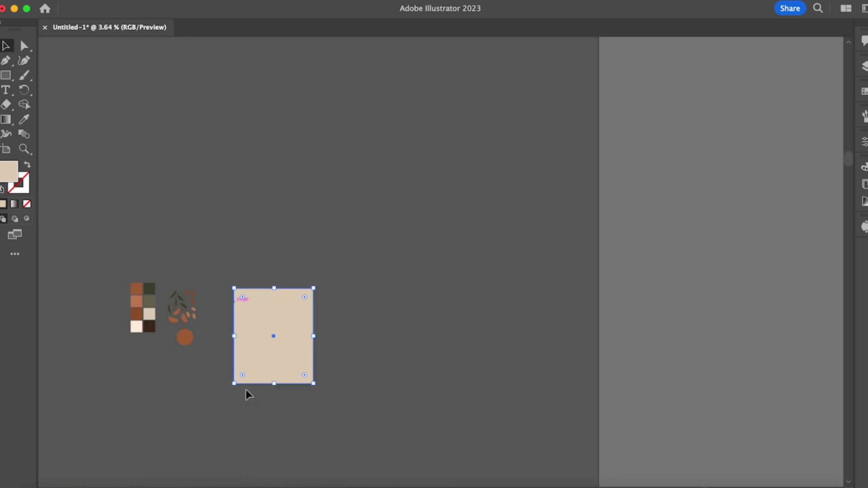
scroll(246, 394, up, 5)
scroll(485, 172, up, 5)
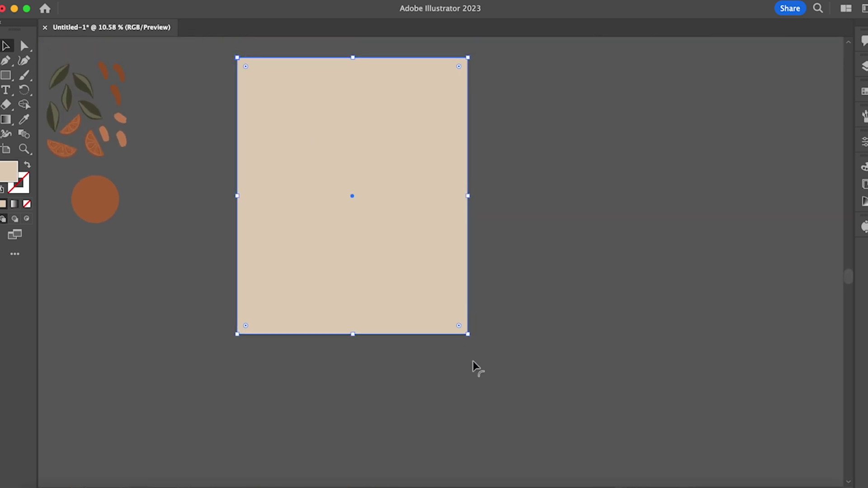
scroll(498, 354, up, 10)
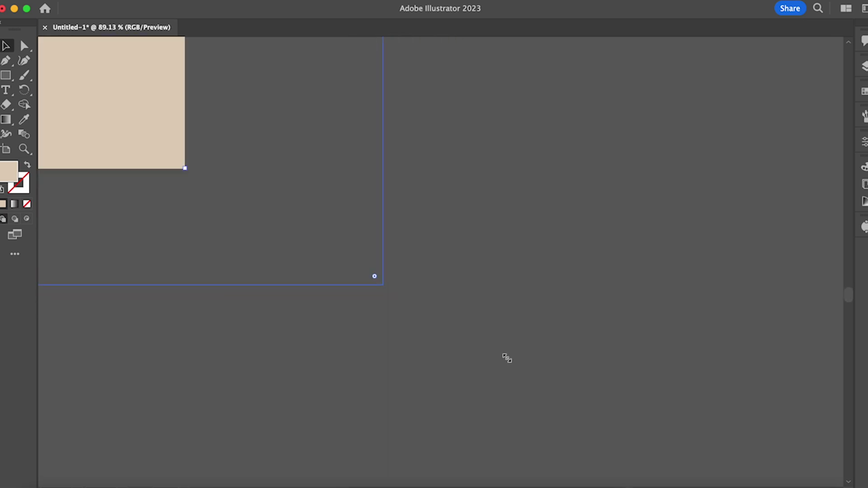
scroll(504, 356, up, 15)
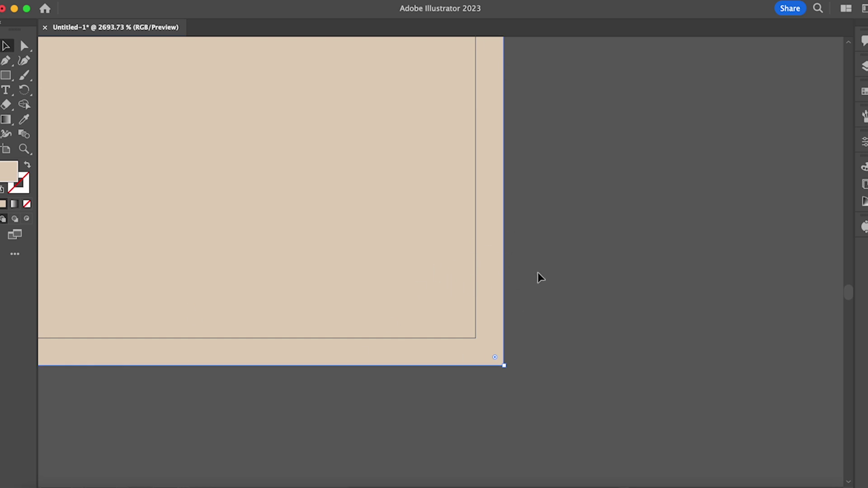
scroll(538, 272, down, 20)
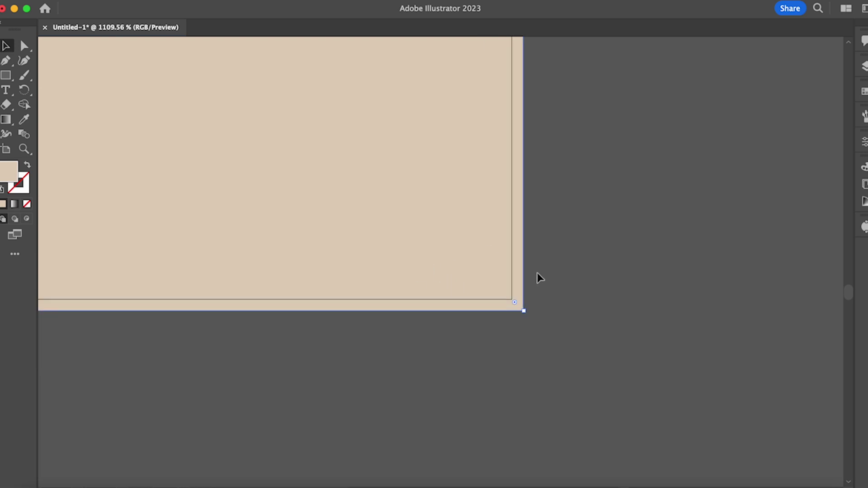
scroll(538, 271, down, 6)
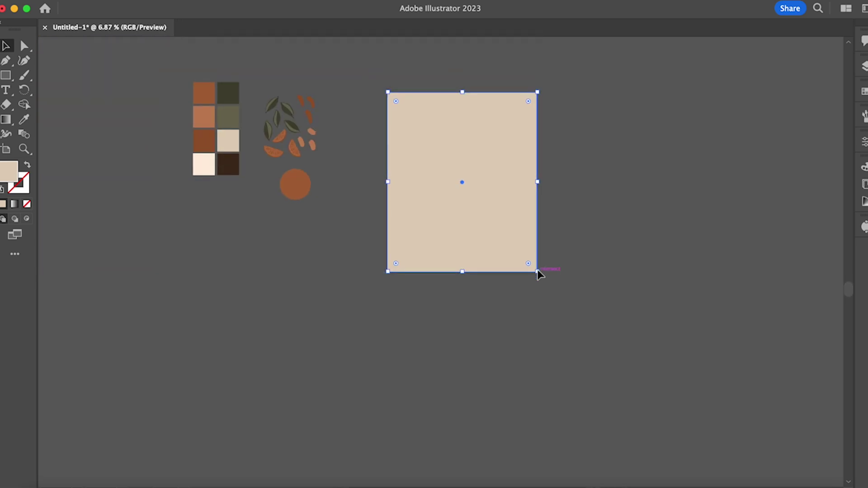
scroll(536, 273, up, 2)
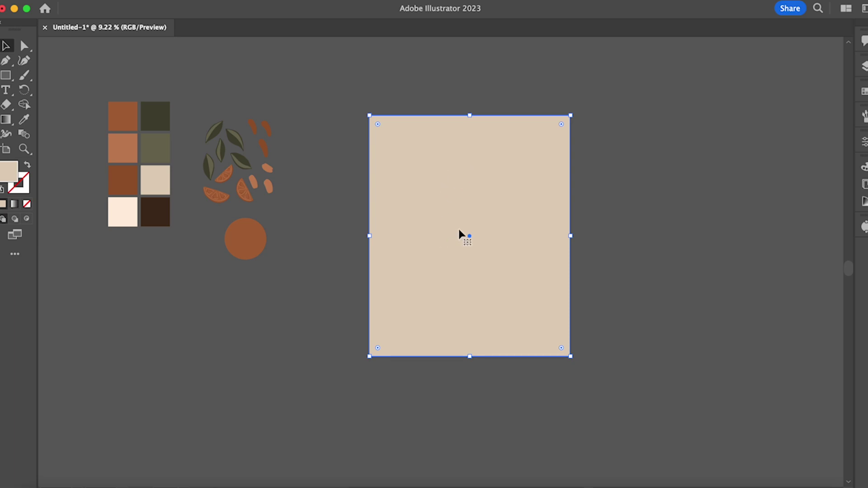
Lock the beige background rectangle, test Unlock All on it, and leave it deselected
click(427, 235)
key(super+2)
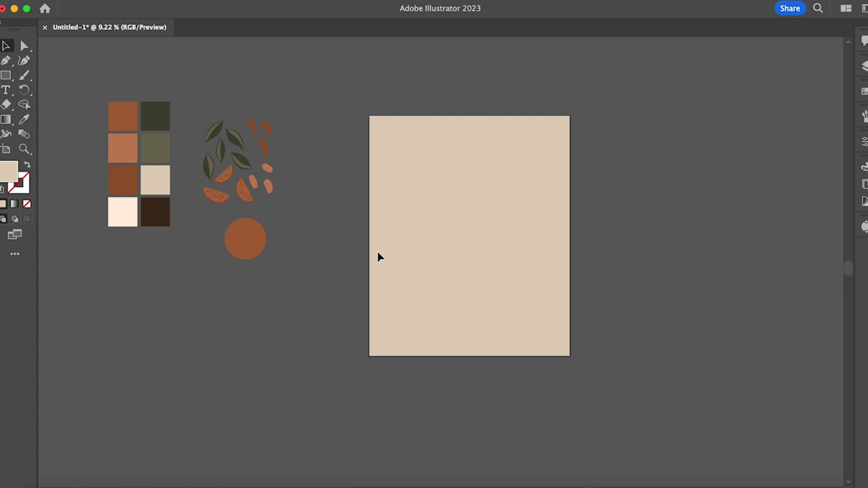
key(alt+super+2)
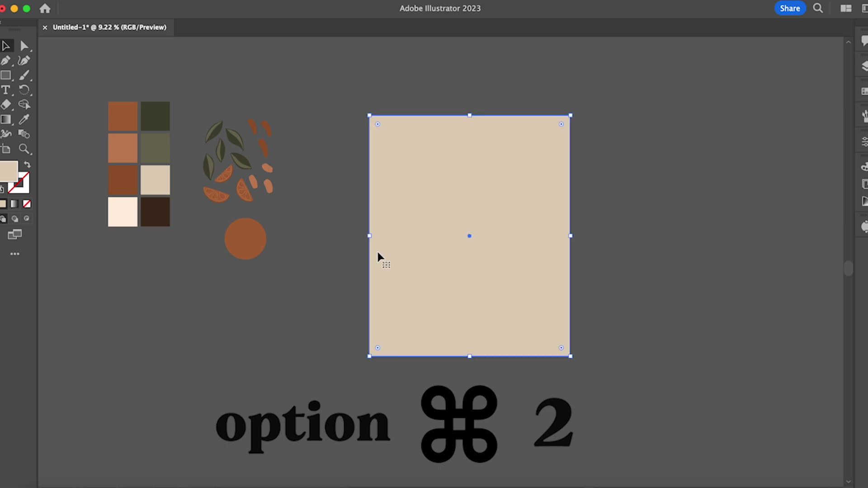
key(super+shift+a)
scroll(354, 201, up, 2)
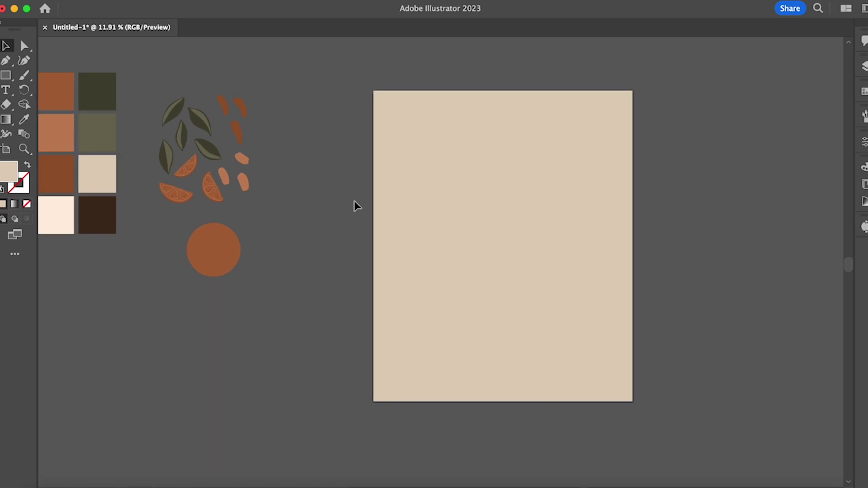
Paint a second wavy branch from the upper end of the first branch toward the artboard's lower right with the Paintbrush
scroll(354, 201, left, 3)
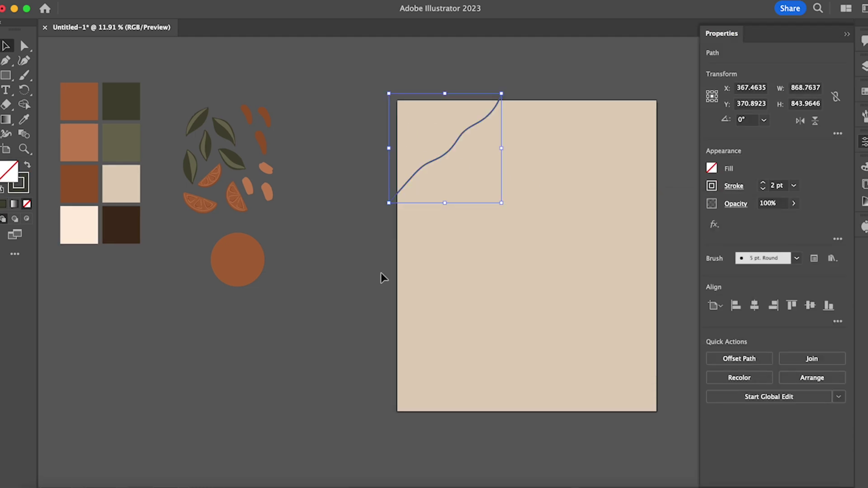
click(381, 275)
key(b)
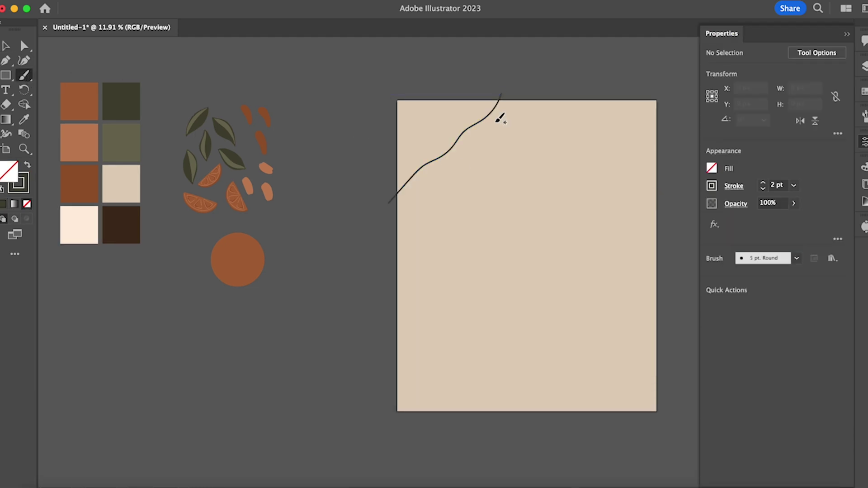
mouse_move(492, 144)
mouse_down()
mouse_move(536, 206)
mouse_move(607, 243)
mouse_move(469, 238)
mouse_move(422, 387)
mouse_up()
key(super+z)
scroll(535, 357, up, 1)
Move the second branch's top anchor point onto the first branch so the two lines join cleanly
key(v)
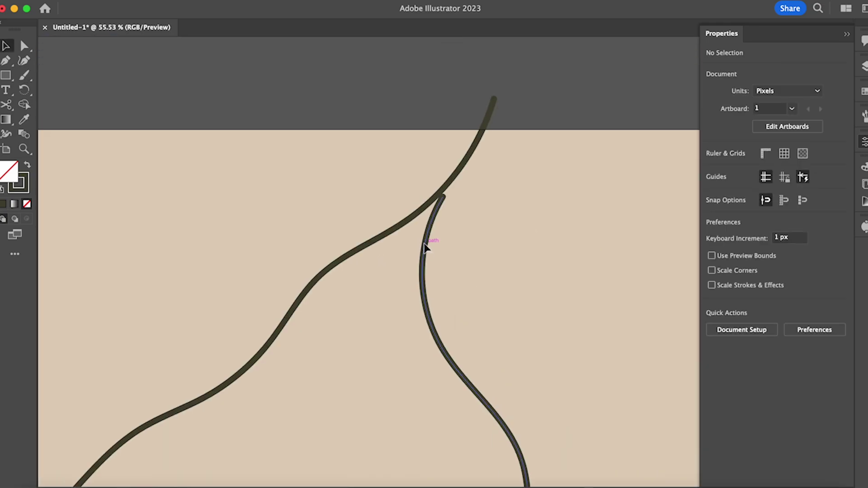
key(a)
drag(444, 197, 438, 195)
click(449, 96)
Try to copy the first branch with the Move command using a horizontal offset of 0 px
key(v)
click(491, 104)
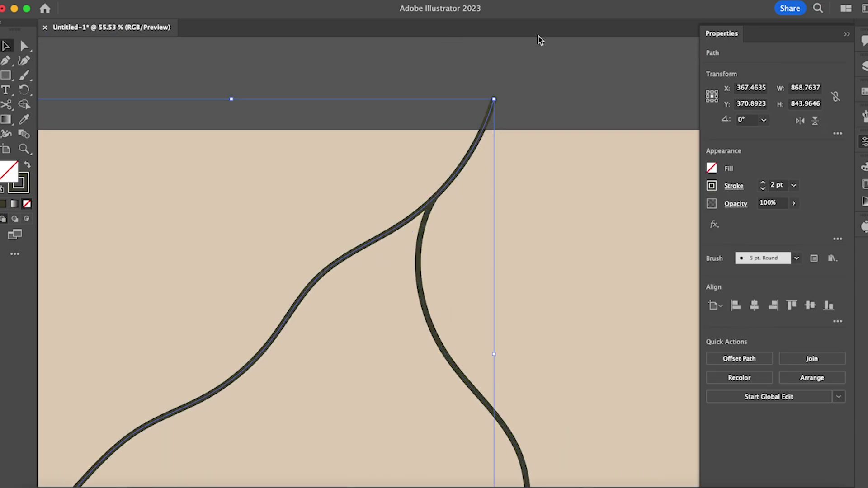
scroll(459, 171, down, 5)
right_click(404, 217)
click(581, 399)
text(0)
key(Tab)
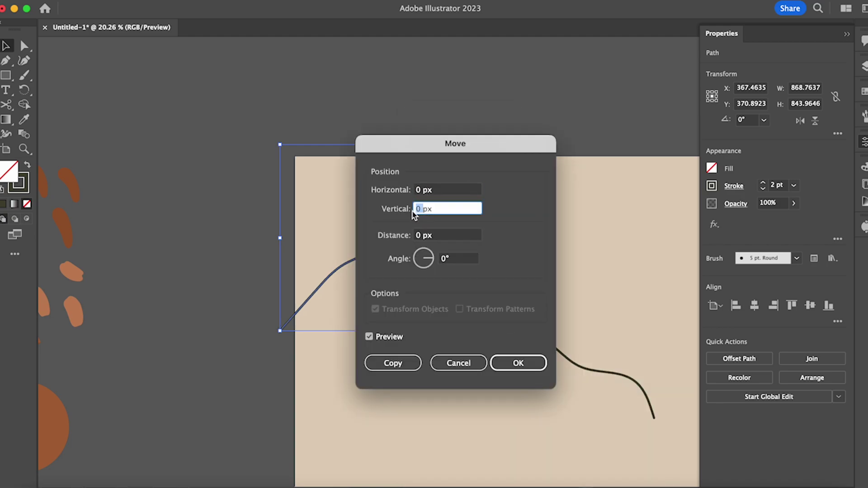
click(393, 365)
key(super+z)
Copy the first branch to the artboard's bottom edge with the Move command, horizontal 0 px and vertical 2400 px
scroll(373, 414, down, 5)
scroll(372, 413, up, 1)
right_click(349, 199)
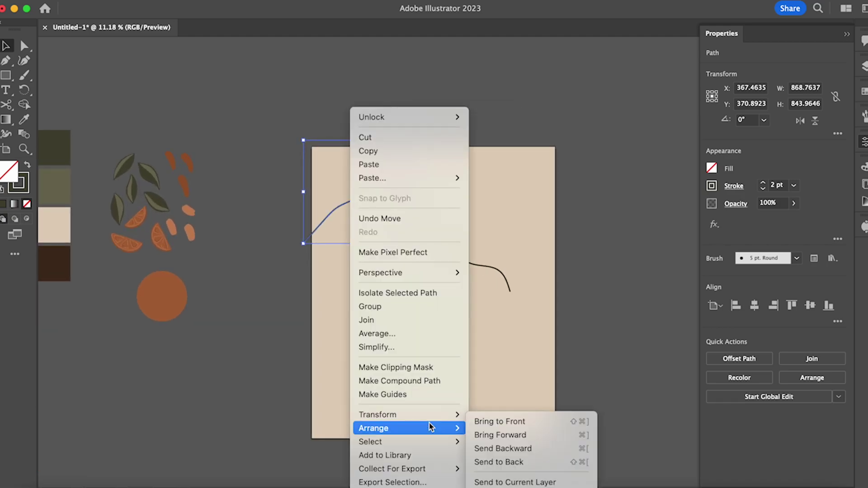
mouse_move(407, 412)
click(497, 392)
text(0)
key(Tab)
text(2400)
click(393, 363)
click(587, 356)
Paint another branch running down and left from the second branch with the Paintbrush, undoing and redrawing the first stroke
scroll(587, 356, up, 1)
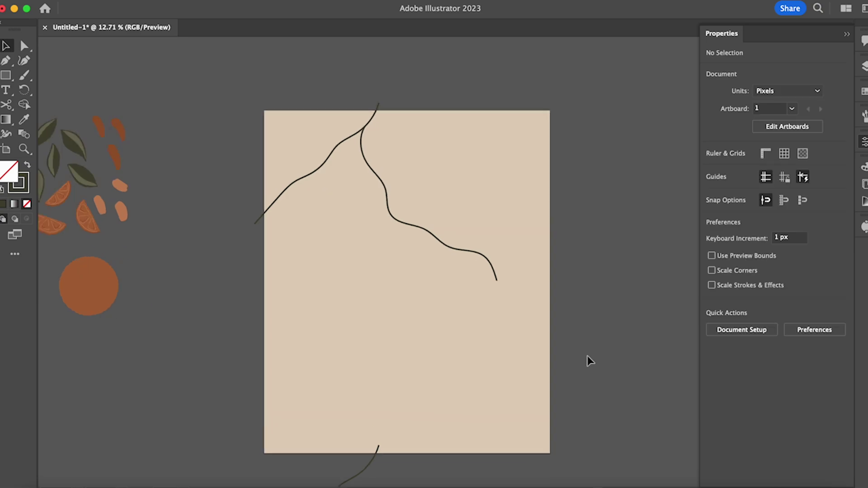
click(25, 75)
drag(437, 193, 387, 271)
key(ctrl+z)
mouse_move(439, 185)
mouse_down()
mouse_move(401, 266)
mouse_move(358, 321)
mouse_up()
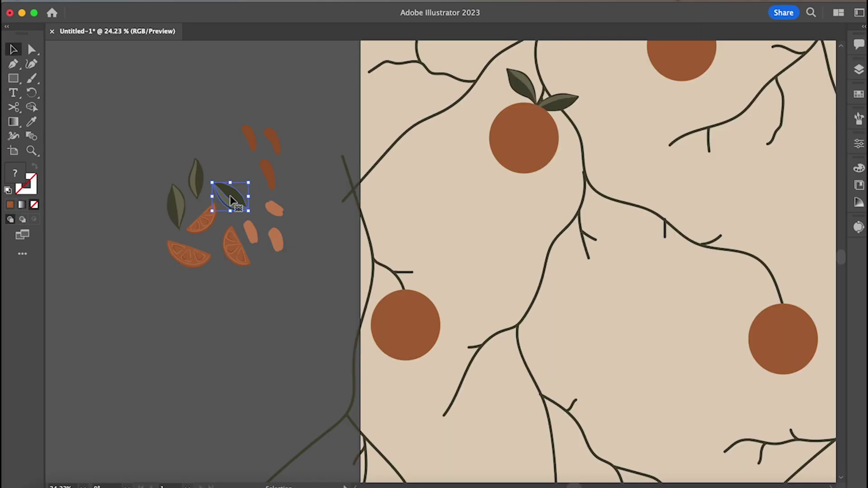
Move a spare leaf onto the top of the fruit near the artboard's left edge and rotate it to grow from the stem
drag(229, 194, 427, 298)
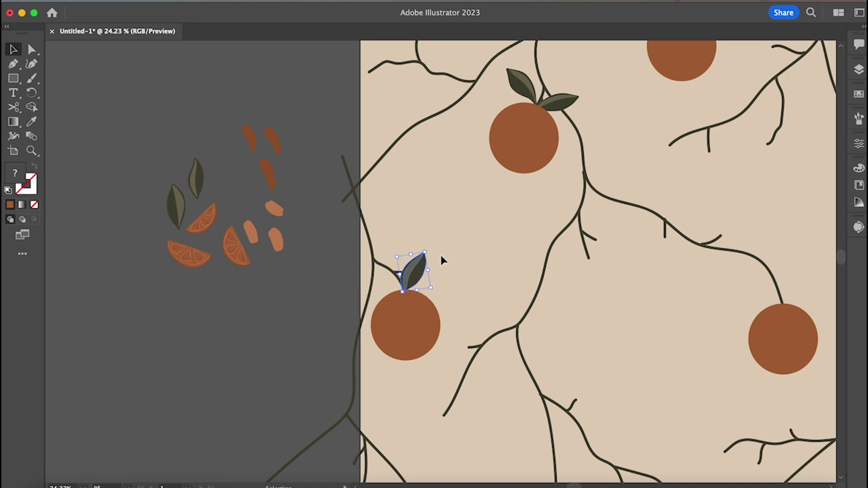
click(440, 255)
scroll(440, 255, right, 3)
scroll(440, 255, down, 1)
Group a spare leaf's shapes and place it on top of the fruit near the artboard's right edge
right_click(110, 143)
drag(127, 161, 613, 307)
click(176, 304)
click(664, 231)
click(648, 260)
Group another leaf's shapes and position it as the second leaf above the right-hand fruit
click(205, 191)
right_click(90, 175)
click(128, 306)
drag(583, 263, 631, 260)
click(580, 313)
Move the fruit under the upper leaf pair down and left into the open space between the branches
scroll(580, 312, down, 3)
scroll(480, 208, up, 5)
drag(528, 150, 321, 282)
drag(352, 310, 332, 364)
Group the citrus slices' shapes and place one slice below the leaf pair near the artboard's left edge
right_click(160, 210)
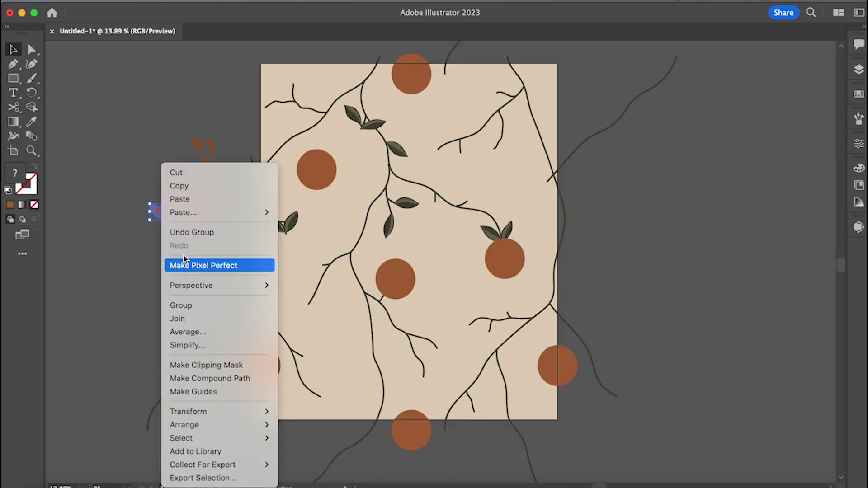
click(181, 305)
click(197, 244)
drag(197, 199, 304, 269)
right_click(190, 205)
click(209, 301)
click(319, 261)
Adjust the citrus slice's position in the artboard's upper-right corner and deselect it
click(546, 84)
drag(538, 72, 536, 69)
click(577, 101)
Move the remaining citrus slice into the gap below the right-hand fruit and rotate it to stand diagonally
click(162, 211)
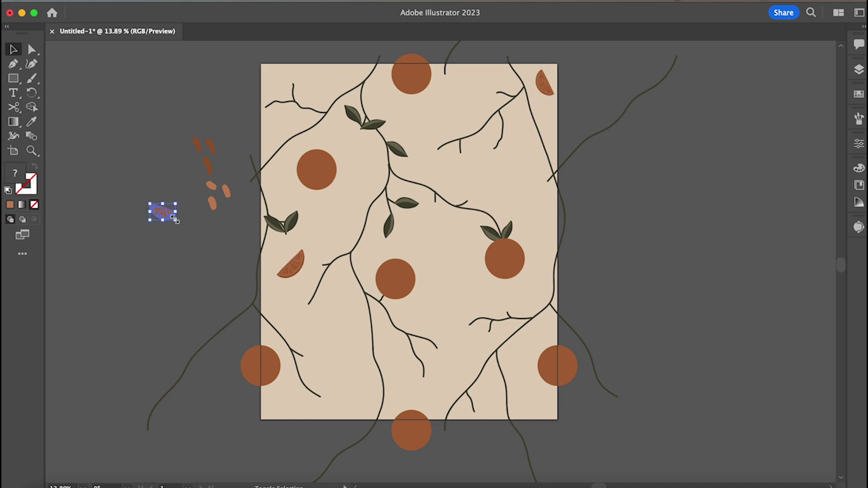
mouse_move(170, 219)
mouse_down()
mouse_move(508, 229)
mouse_move(630, 249)
mouse_move(465, 229)
mouse_move(356, 395)
mouse_move(463, 351)
mouse_move(530, 193)
mouse_move(514, 195)
mouse_move(467, 337)
mouse_move(466, 321)
mouse_move(483, 336)
mouse_move(462, 341)
mouse_up()
click(465, 317)
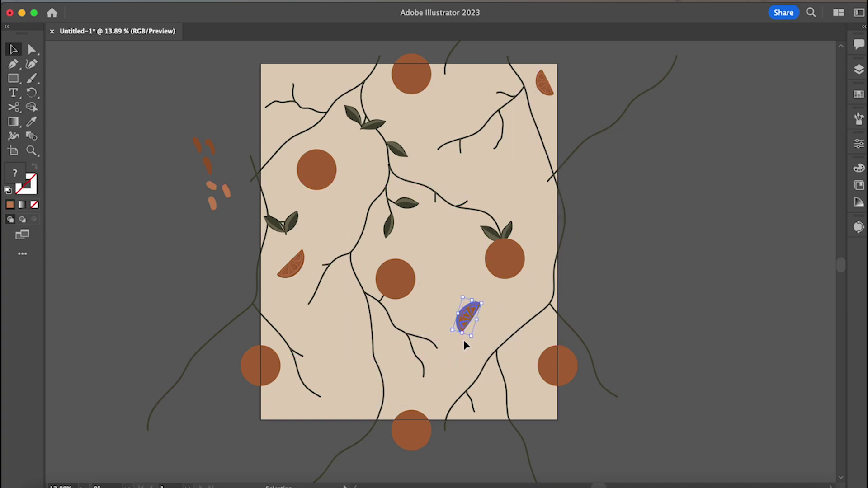
click(493, 296)
Shift the right-hand fruit slightly right and up, and realign it with its leaves at the branch end
drag(508, 269, 520, 261)
scroll(508, 301, up, 6)
drag(489, 234, 485, 216)
drag(441, 246, 441, 239)
scroll(538, 183, down, 6)
Move a dark rust drop shape onto one of the fruits as its shading
scroll(537, 182, up, 2)
click(261, 199)
drag(211, 134, 266, 211)
right_click(258, 205)
click(243, 340)
Place further rust and terracotta accent shapes on the fruits as shading and highlights, fine-tuning their positions
scroll(243, 341, right, 3)
drag(209, 202, 303, 254)
scroll(391, 267, up, 1)
scroll(363, 293, up, 5)
scroll(392, 272, down, 4)
scroll(461, 147, up, 2)
scroll(445, 97, up, 3)
scroll(446, 215, down, 5)
scroll(329, 269, up, 5)
mouse_move(299, 166)
mouse_down()
mouse_move(291, 156)
mouse_move(303, 166)
mouse_up()
scroll(339, 191, down, 4)
mouse_move(199, 190)
mouse_down()
mouse_move(409, 97)
mouse_move(419, 166)
mouse_up()
scroll(405, 99, up, 3)
scroll(424, 245, down, 3)
scroll(424, 244, up, 1)
click(243, 339)
Paint a short dark brown stem beside the leaf on the fruit crossing the artboard's right edge
mouse_move(417, 281)
mouse_down()
mouse_move(421, 233)
mouse_move(420, 280)
mouse_up()
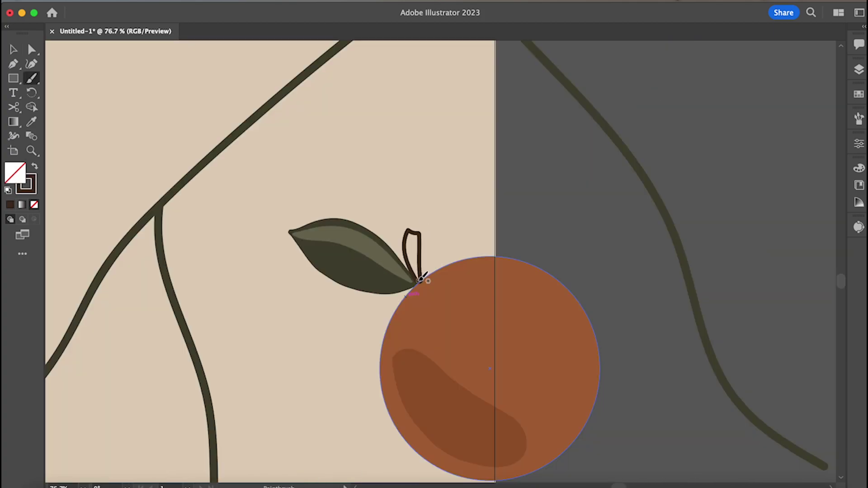
scroll(432, 249, up, 4)
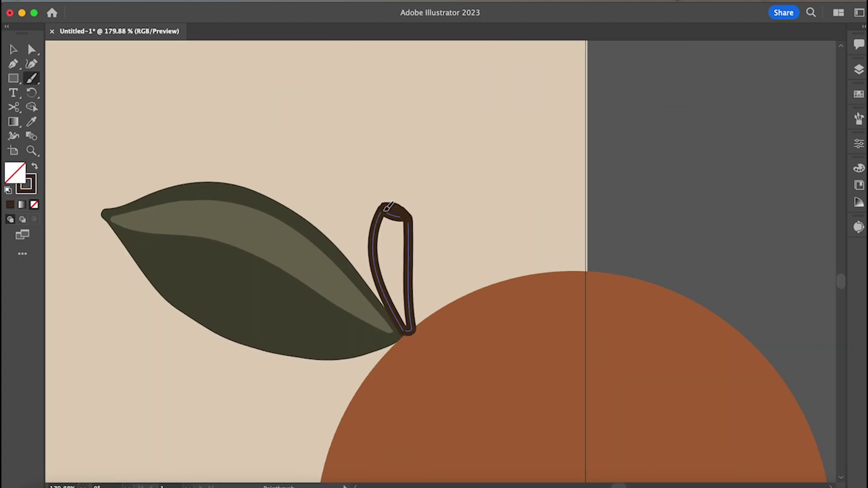
key(v)
click(458, 128)
scroll(458, 128, down, 10)
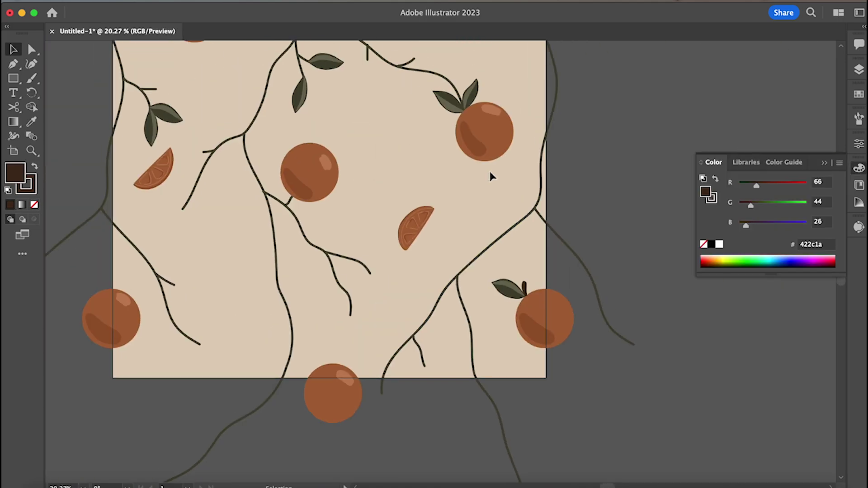
Place a copy of a leaf from the upper branch just below the middle fruit
scroll(492, 175, up, 4)
scroll(492, 176, left, 1)
scroll(438, 226, up, 1)
drag(383, 155, 397, 377)
scroll(456, 314, up, 3)
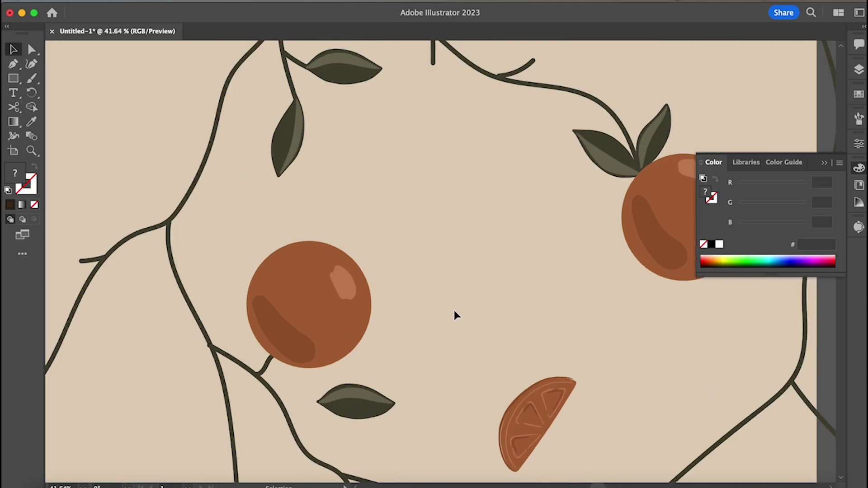
Rotate the copied leaf to point downward and move its tip to the twig at the middle fruit's base
drag(503, 348, 398, 342)
click(471, 347)
scroll(470, 346, down, 1)
scroll(470, 347, up, 3)
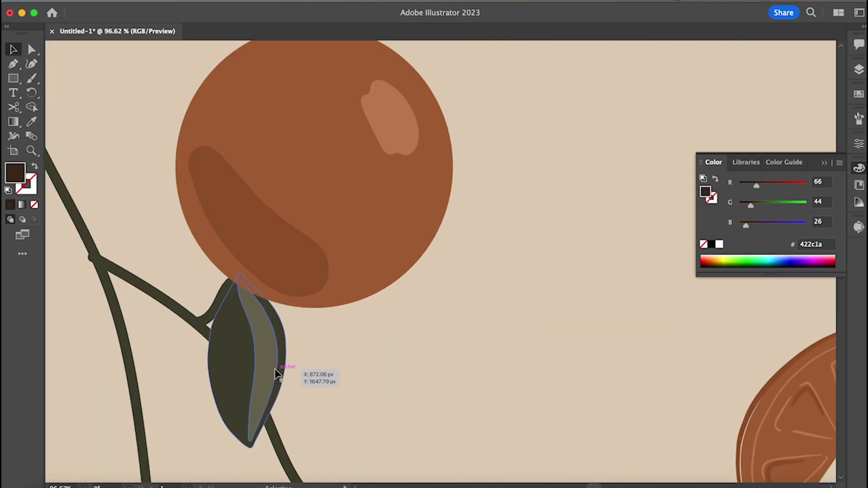
click(263, 358)
drag(214, 354, 186, 351)
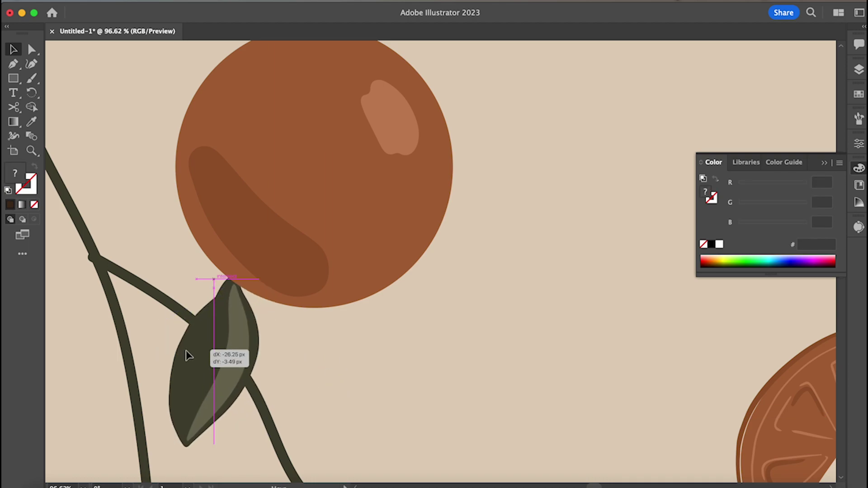
click(382, 341)
Paint a short stem between the middle fruit and the branch and fill it with dark brown
scroll(382, 341, down, 4)
scroll(382, 341, up, 4)
key(b)
mouse_move(405, 293)
mouse_down()
mouse_move(338, 299)
mouse_move(406, 289)
mouse_up()
key(v)
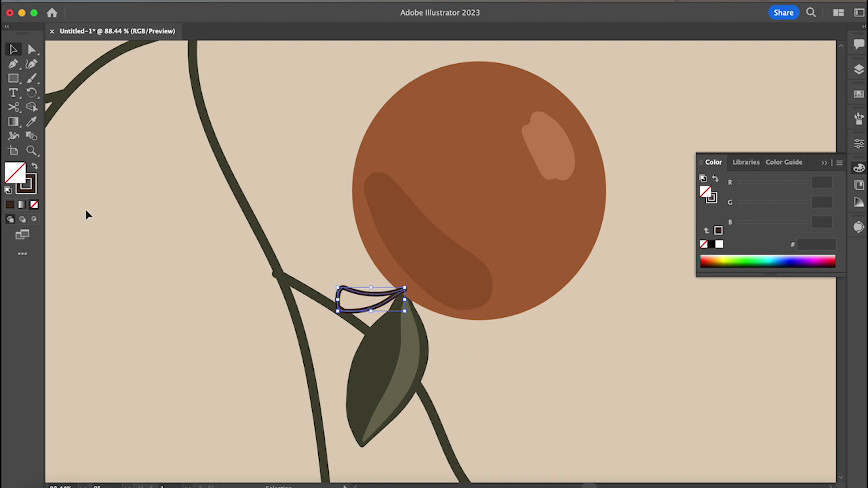
click(10, 205)
click(159, 240)
Change the stacking order of the leaf beside the middle fruit's brown stem
scroll(159, 241, down, 3)
scroll(159, 240, up, 2)
click(363, 350)
right_click(357, 351)
click(502, 418)
click(551, 355)
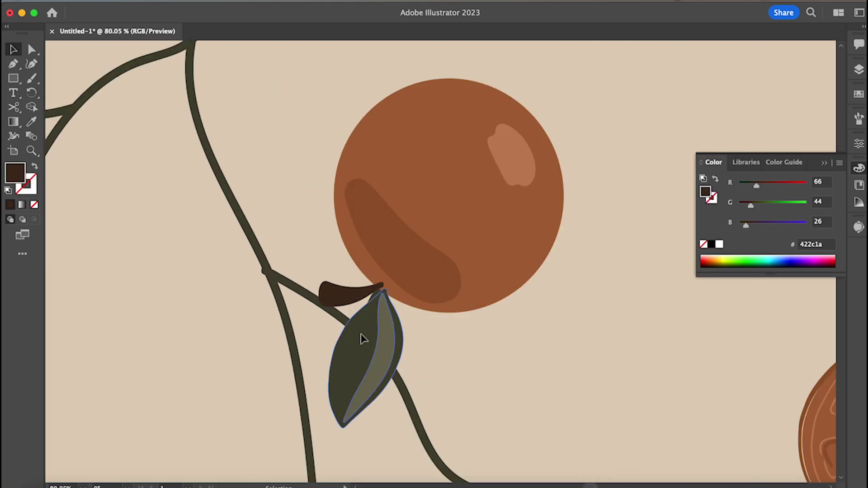
Duplicate leaves onto the branch leading to the right-hand fruit and angle them to follow it
scroll(479, 380, down, 6)
scroll(473, 384, right, 1)
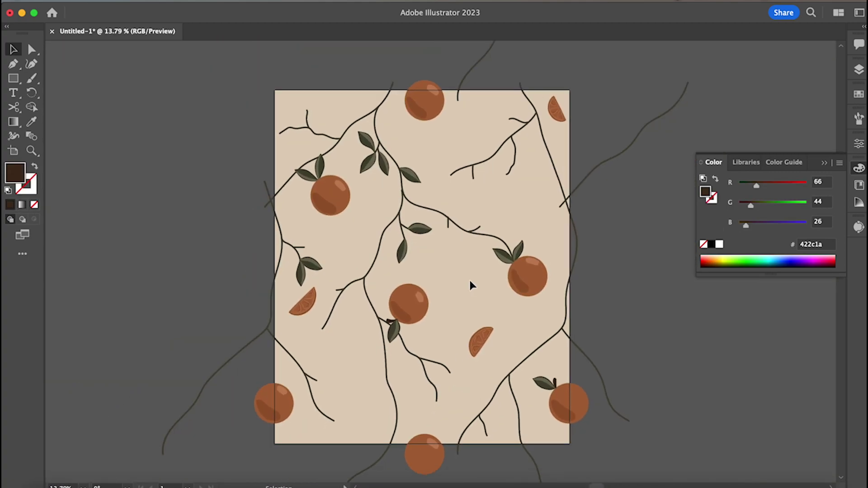
scroll(470, 280, up, 5)
scroll(456, 281, down, 2)
click(362, 273)
alt+drag(361, 274, 507, 276)
drag(494, 265, 481, 248)
click(407, 289)
alt+drag(295, 153, 501, 248)
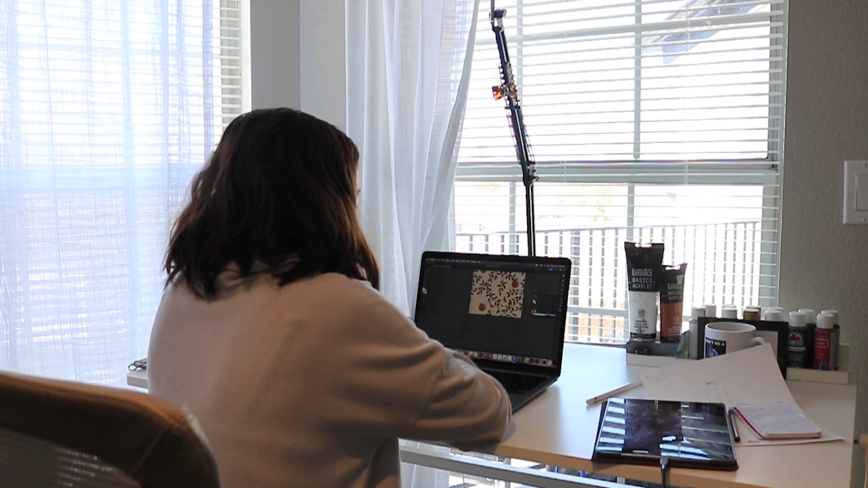
key(XF86MonBrightnessUp)
key(XF86MonBrightnessUp)
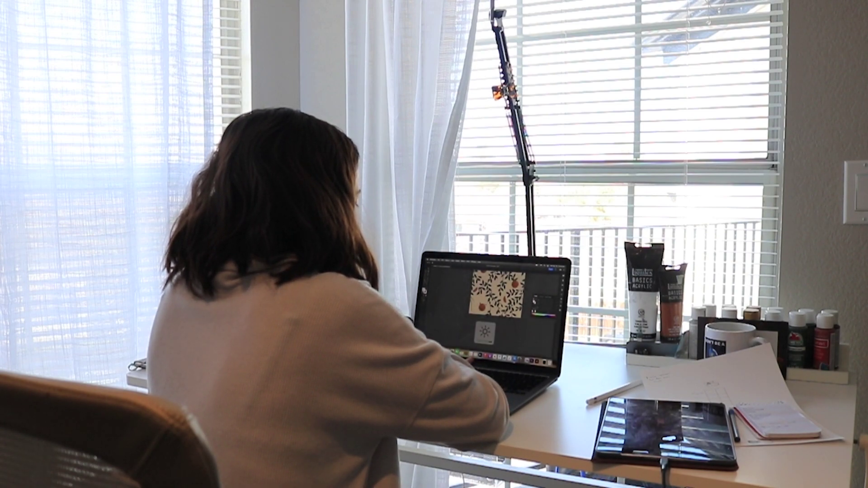
scroll(497, 294, up, 5)
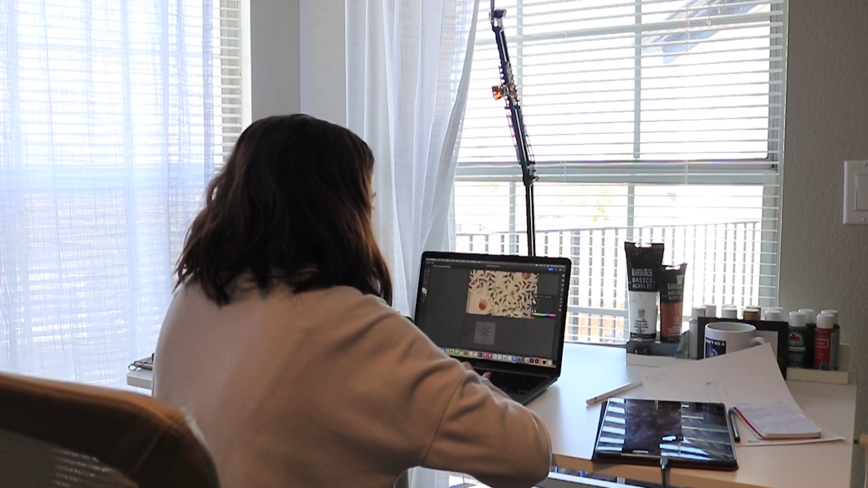
scroll(497, 295, down, 3)
scroll(499, 302, right, 2)
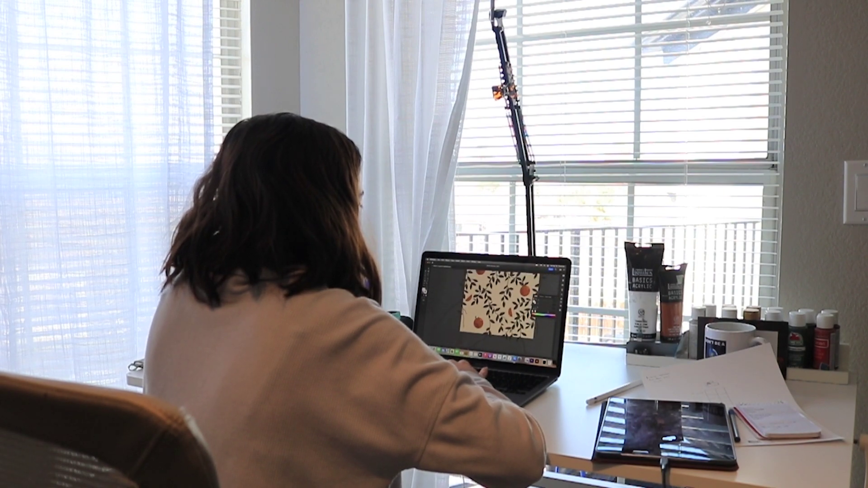
scroll(497, 301, down, 5)
scroll(497, 300, up, 5)
click(471, 313)
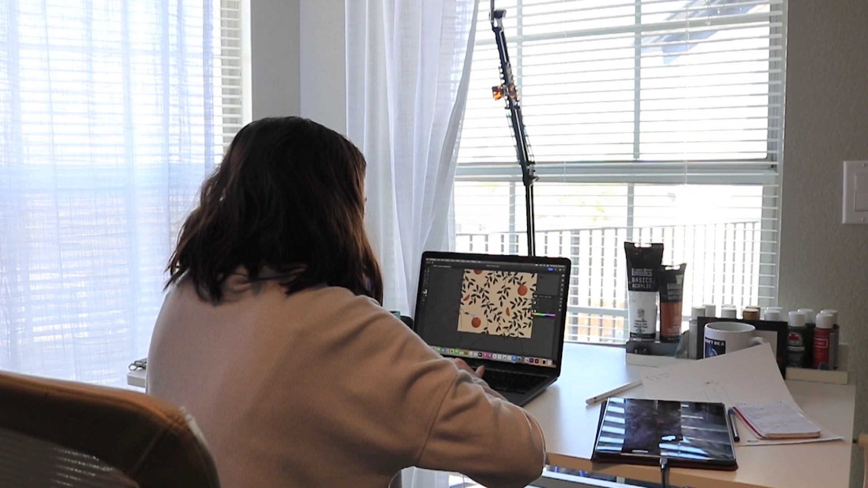
scroll(468, 313, up, 4)
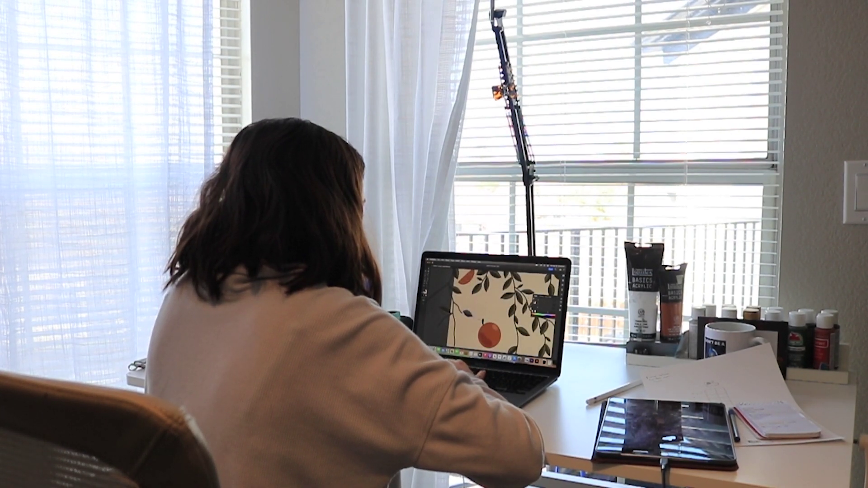
right_click(469, 316)
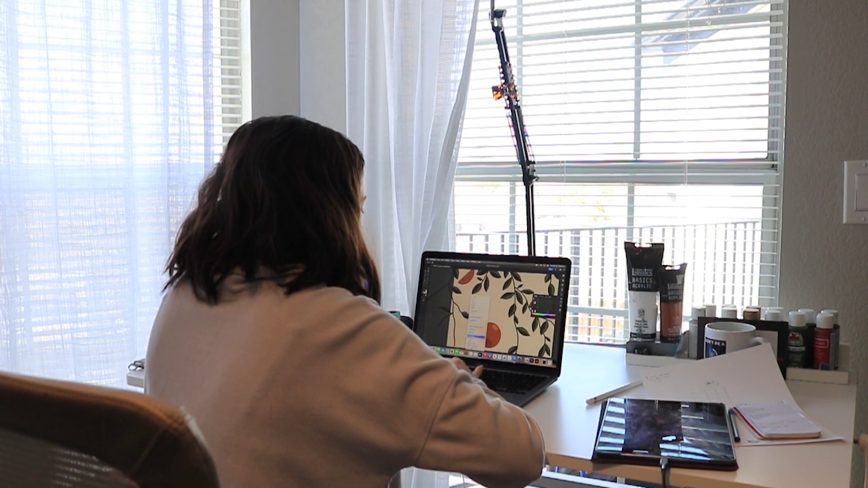
click(495, 342)
scroll(499, 312, up, 2)
key(super+v)
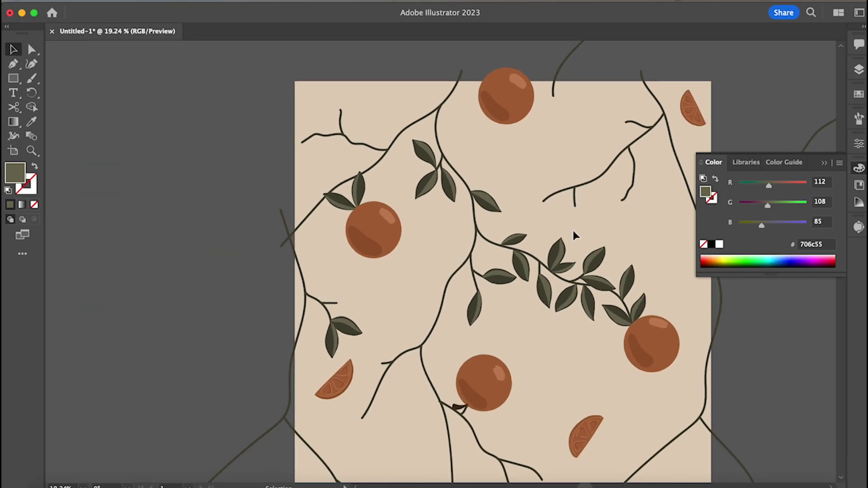
Copy another leaf to the start of the branch leading to the right-hand fruit, then rotate and nudge it until it meets the branch
scroll(573, 230, up, 2)
scroll(491, 214, down, 2)
scroll(449, 340, up, 3)
alt+drag(644, 270, 409, 156)
drag(409, 110, 436, 137)
drag(431, 136, 415, 140)
mouse_move(394, 151)
mouse_down()
mouse_move(392, 163)
mouse_move(388, 159)
mouse_up()
drag(415, 146, 398, 152)
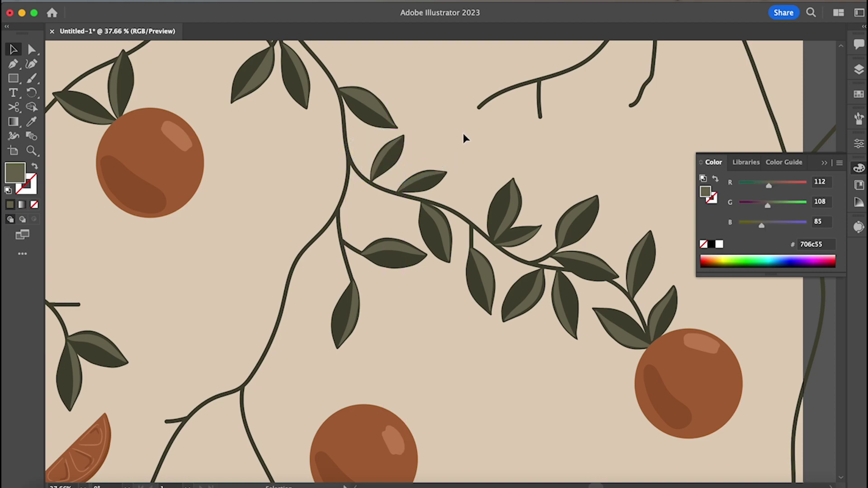
scroll(463, 133, down, 1)
drag(629, 305, 491, 343)
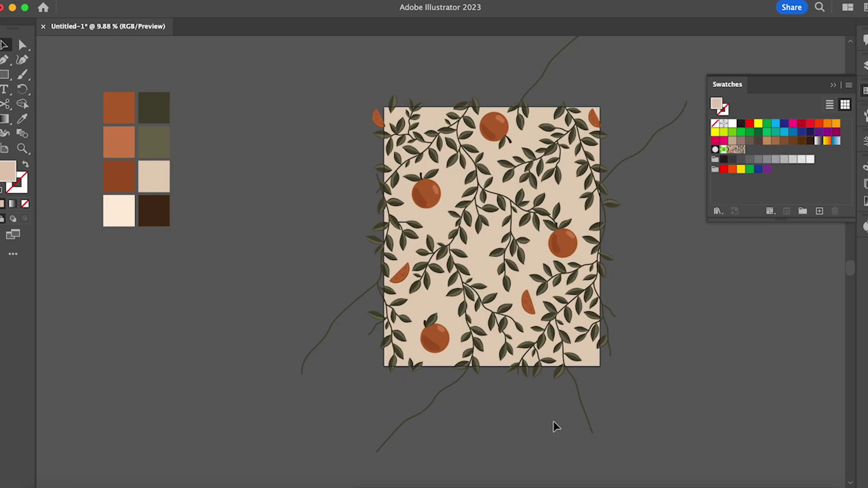
Copy the beige background rectangle and paste the duplicate directly behind it
scroll(552, 421, right, 3)
click(423, 273)
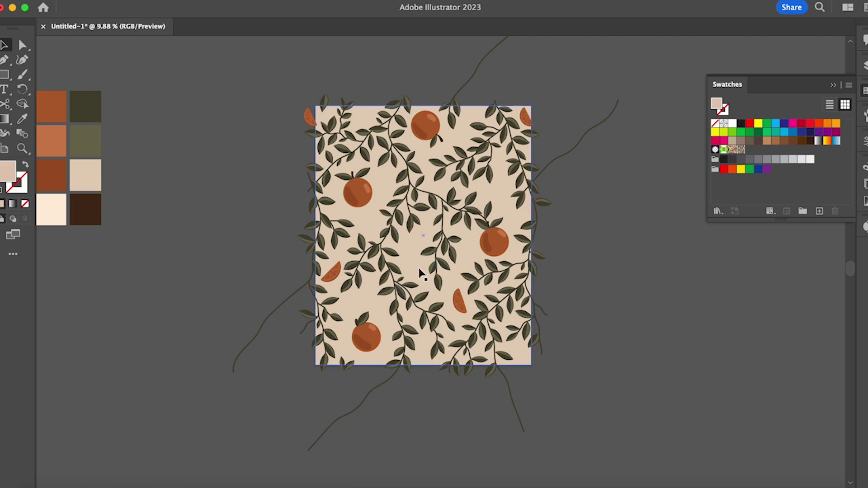
click(419, 272)
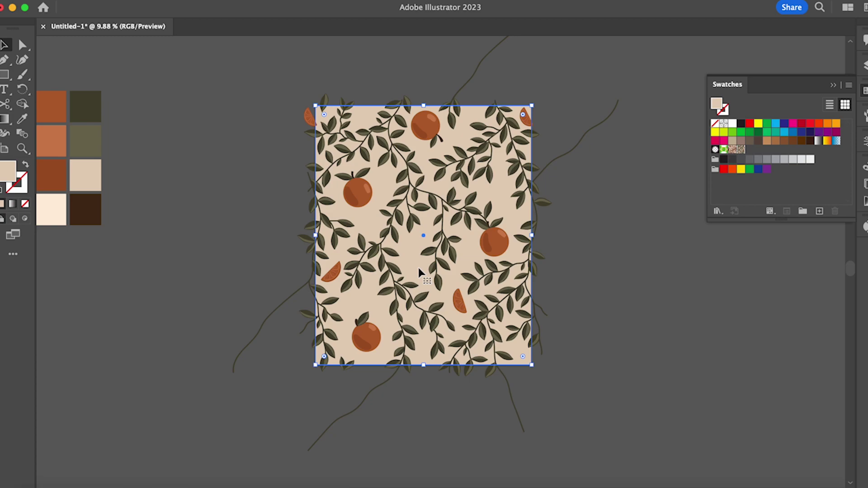
key(super+c)
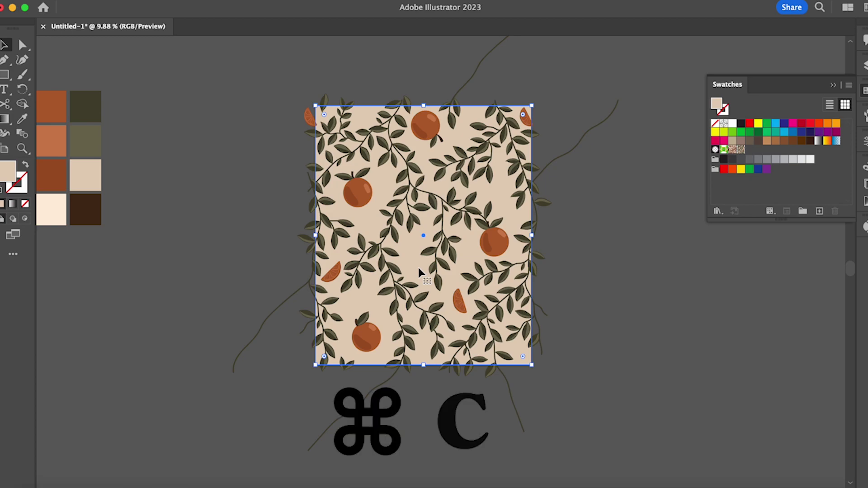
key(super+b)
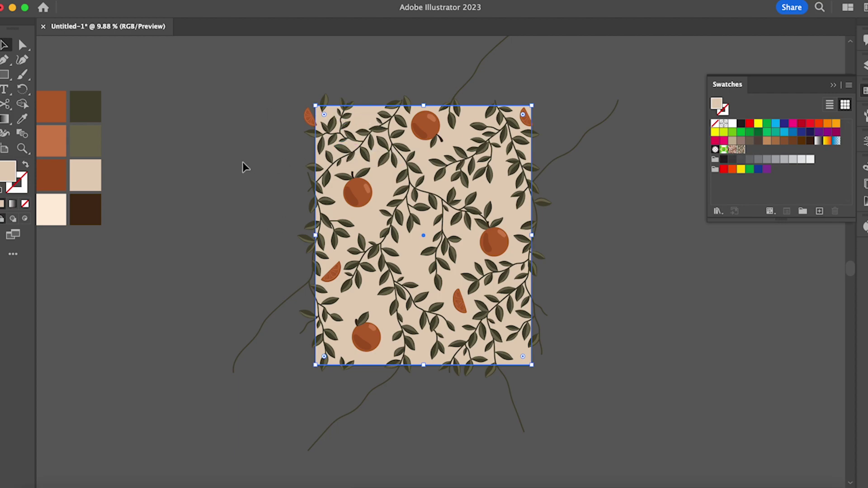
Select the whole artwork including its background rectangles and add it to the swatches as a new pattern
drag(268, 70, 504, 247)
drag(576, 401, 575, 400)
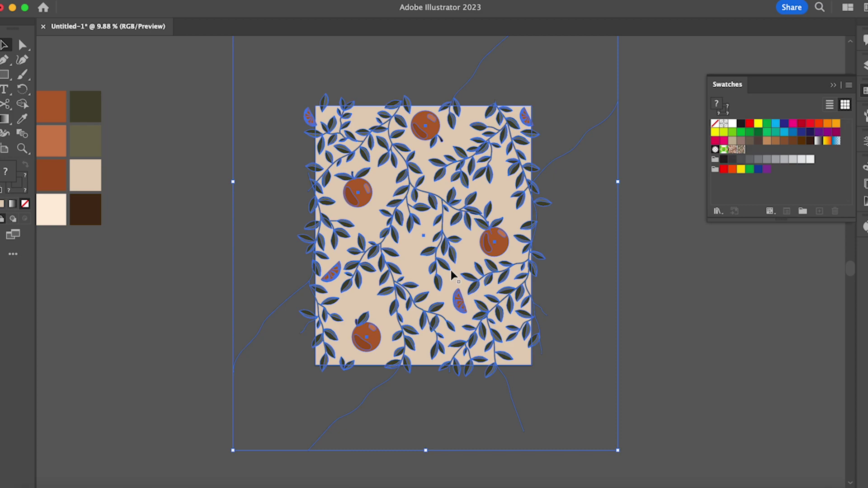
drag(479, 268, 754, 155)
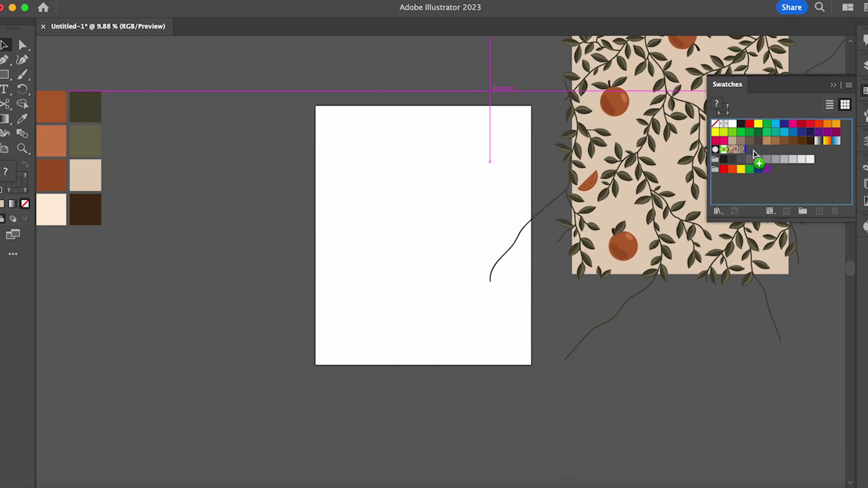
drag(754, 155, 753, 154)
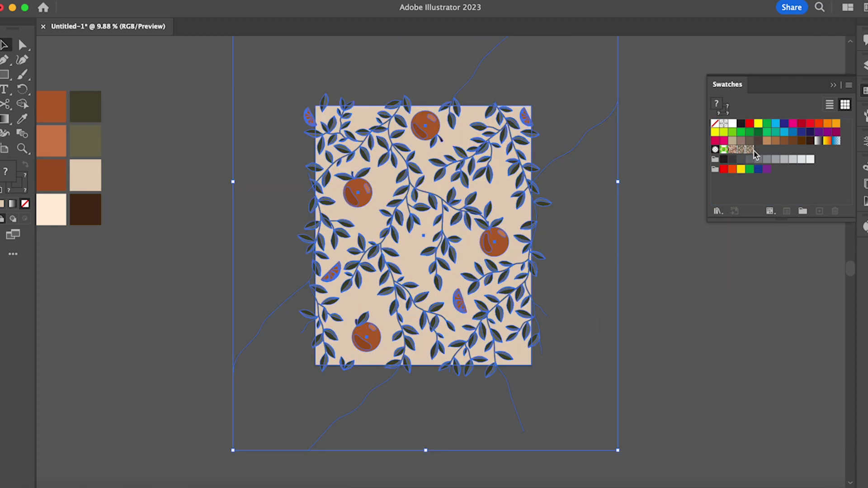
click(690, 245)
Draw a large rectangle in empty canvas space above the artboard and fill it with the new citrus pattern swatch
scroll(690, 246, up, 15)
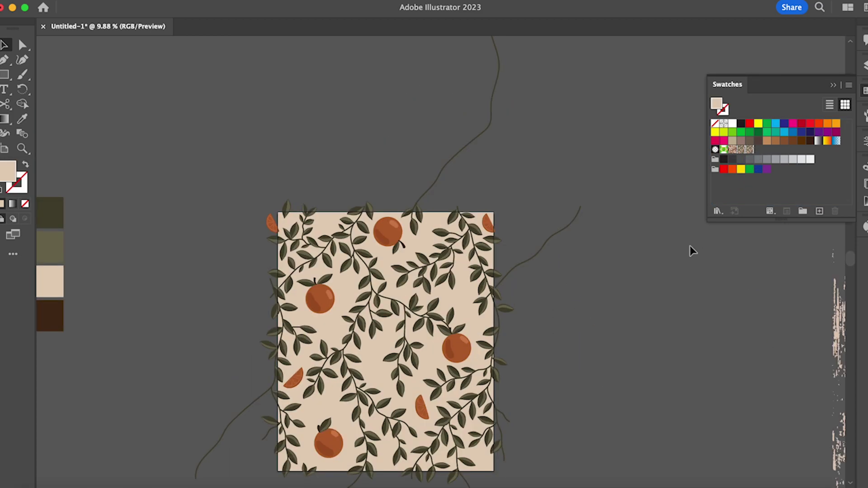
scroll(690, 246, up, 2)
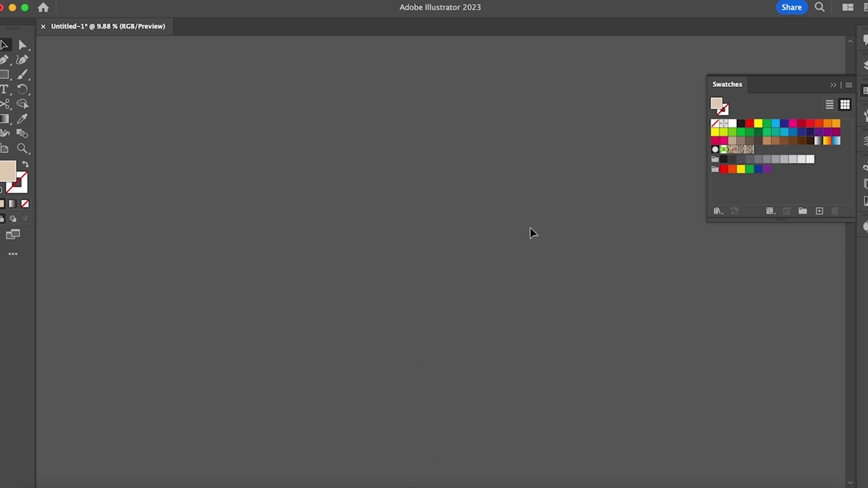
click(4, 74)
mouse_move(236, 85)
mouse_down()
mouse_move(534, 307)
mouse_move(604, 408)
mouse_up()
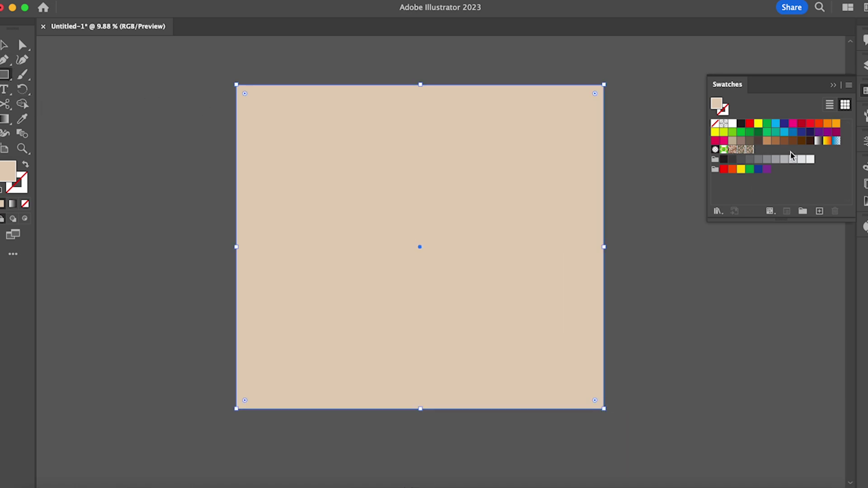
click(749, 149)
scroll(682, 321, left, 2)
scroll(682, 321, down, 1)
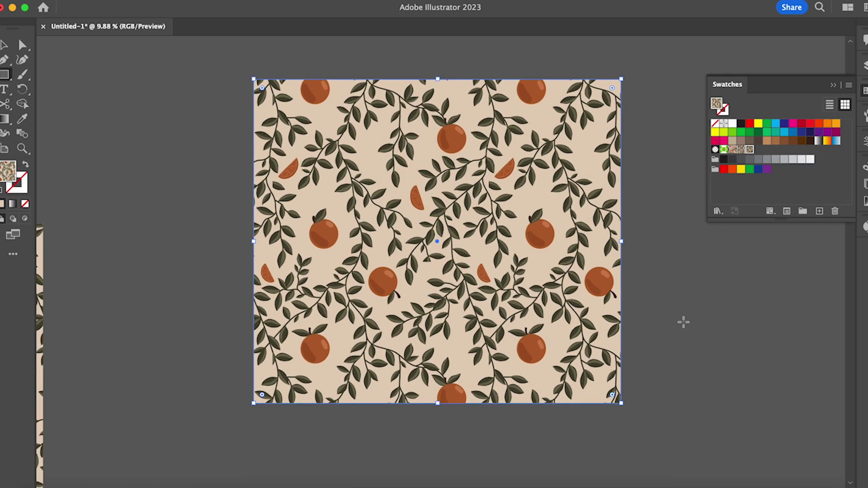
Set a uniform 70% scale for the patterned rectangle and preview the scaling of both object and pattern
scroll(682, 321, up, 3)
scroll(682, 321, down, 1)
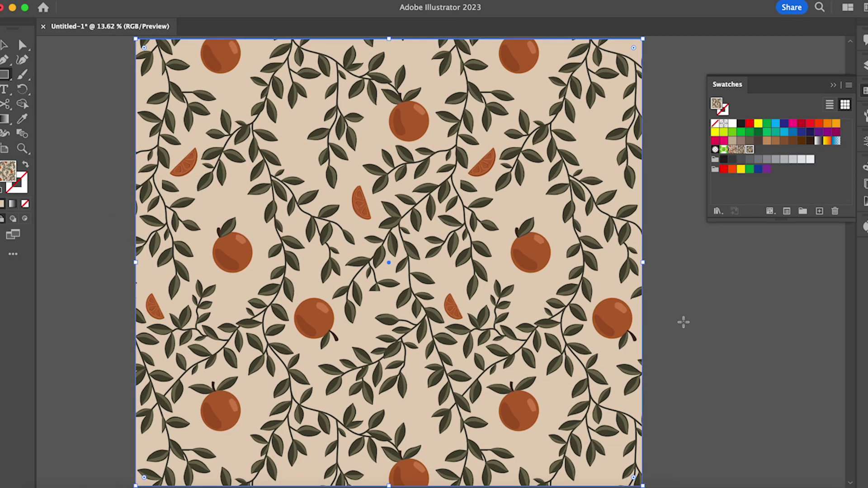
right_click(402, 358)
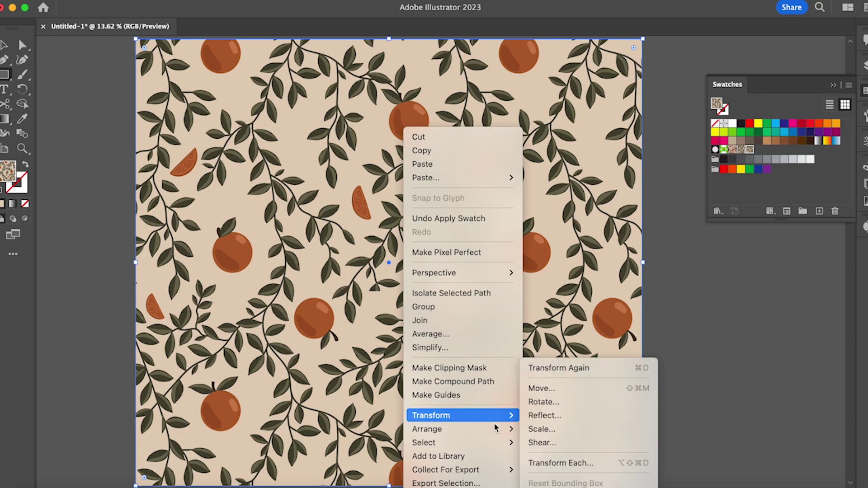
mouse_move(502, 417)
click(552, 429)
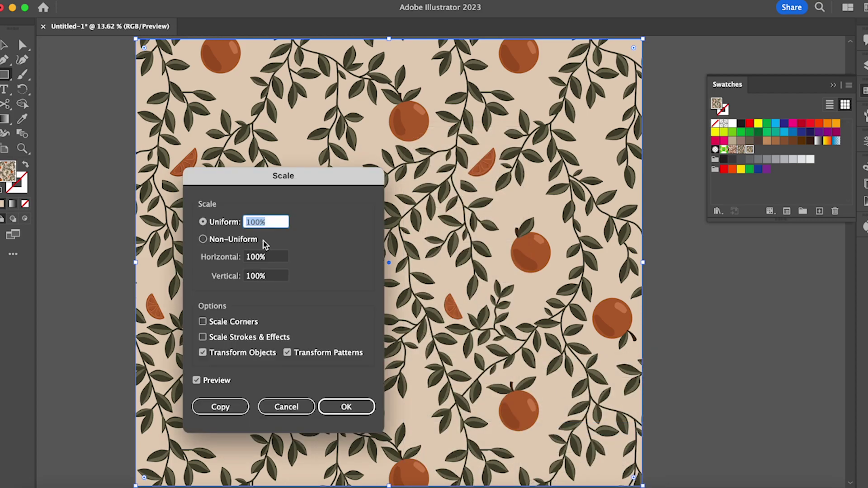
text(70)
click(197, 380)
click(197, 380)
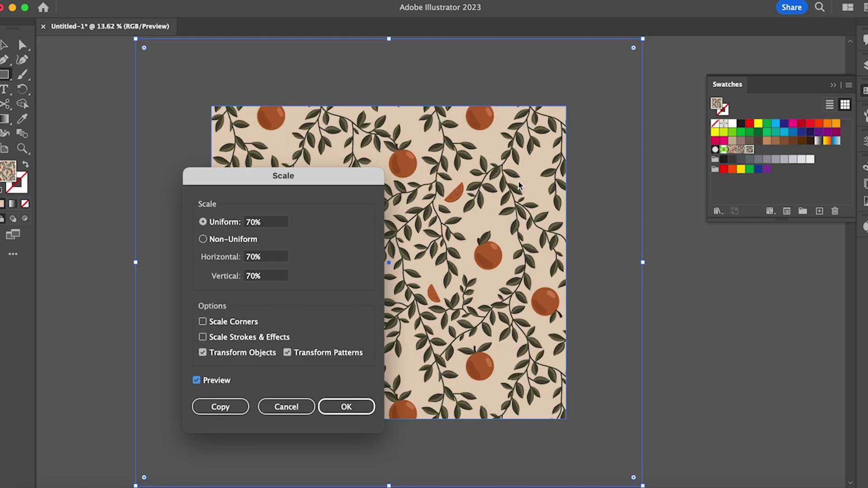
click(196, 381)
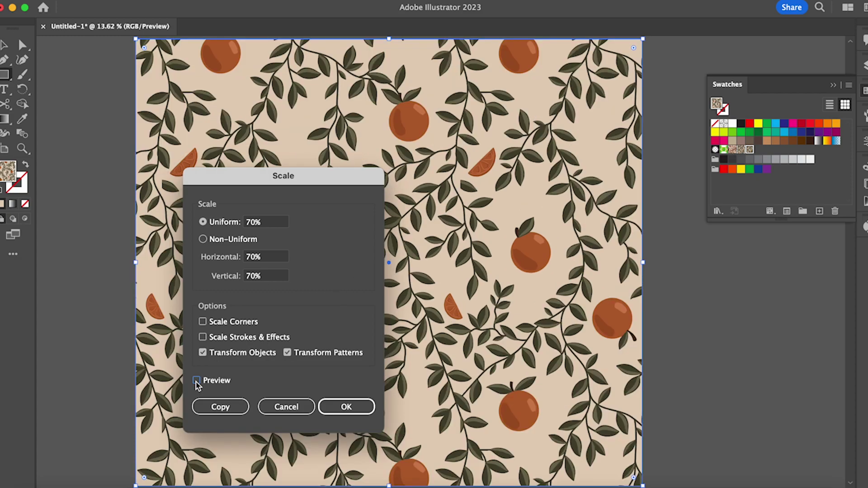
Exclude the object from the transformation, compare the preview, apply the 70% scale to the pattern fill only, and deselect the rectangle
click(203, 353)
click(197, 380)
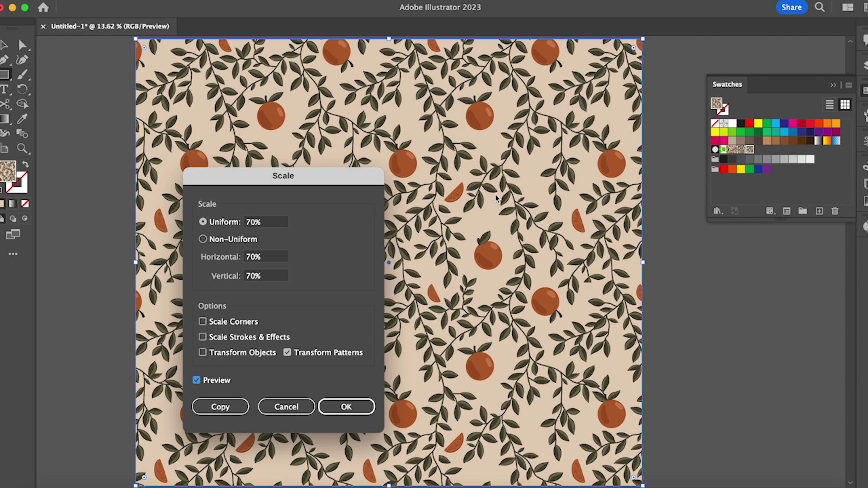
click(197, 380)
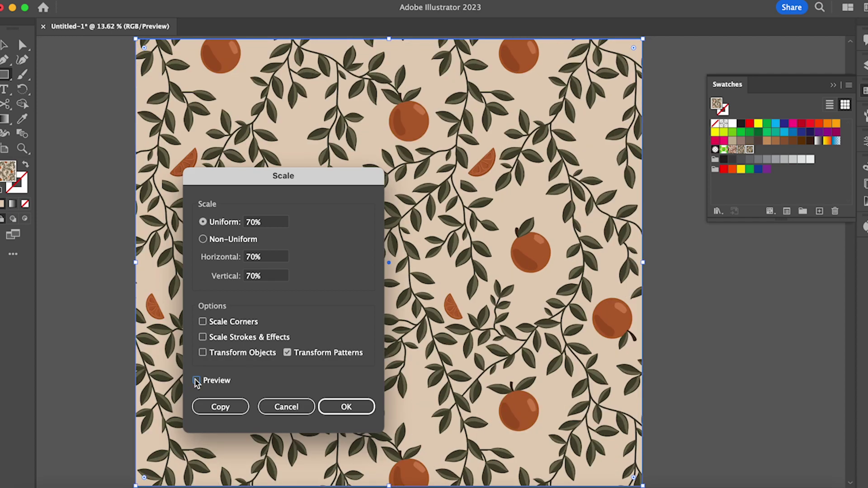
click(197, 380)
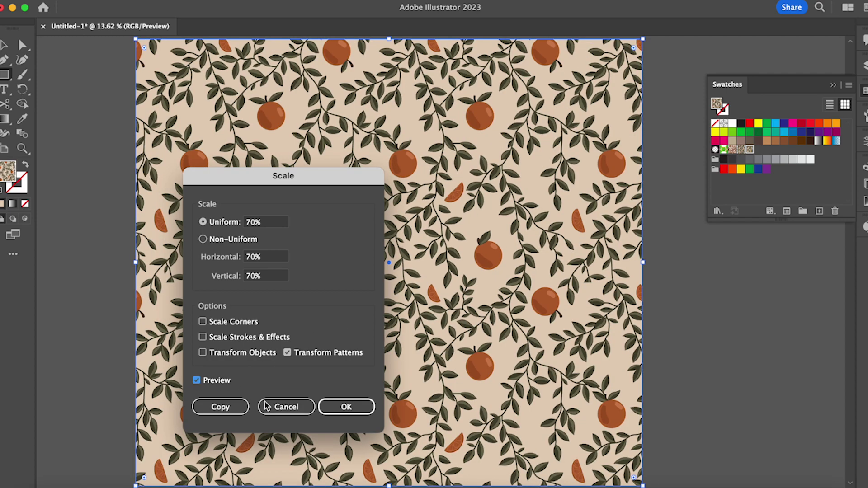
click(345, 405)
key(v)
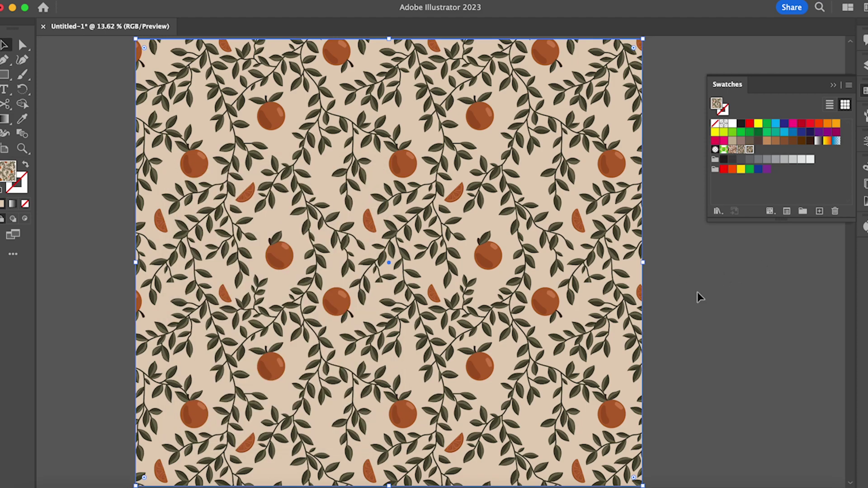
scroll(697, 293, down, 2)
scroll(696, 294, down, 1)
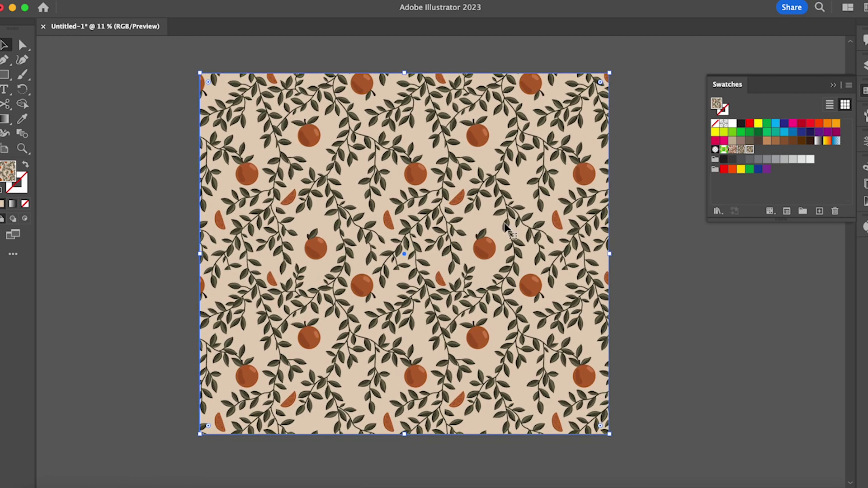
click(663, 297)
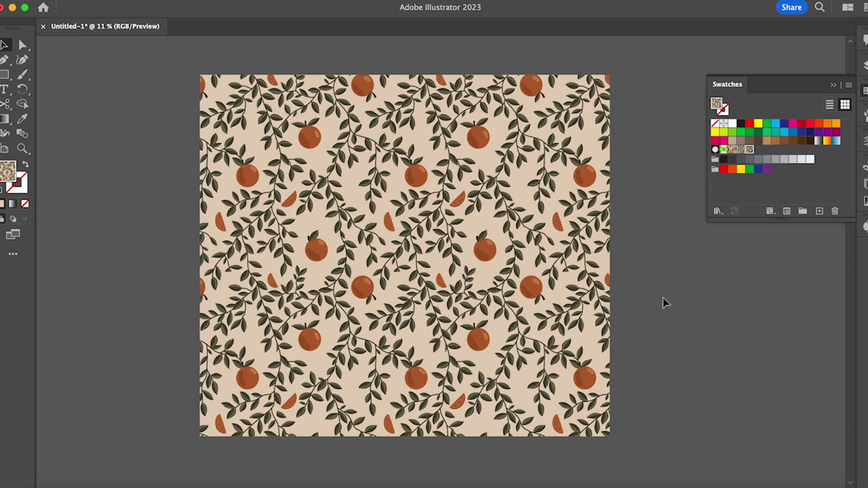
scroll(663, 298, down, 2)
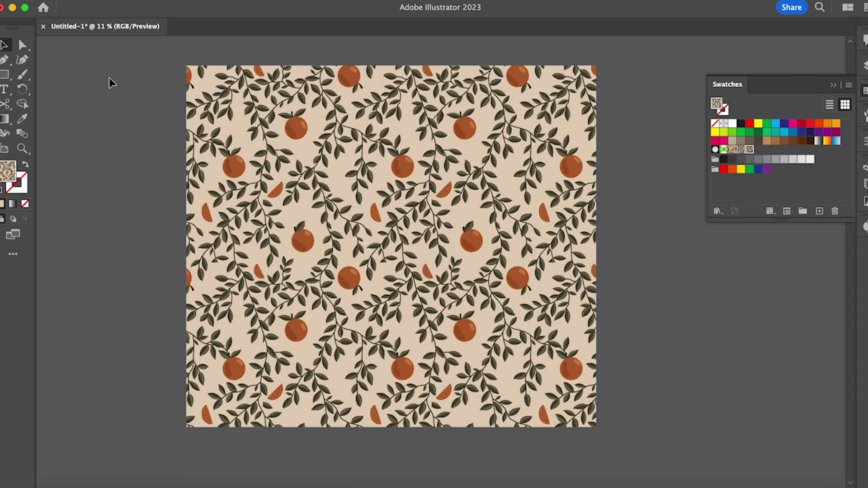
click(77, 0)
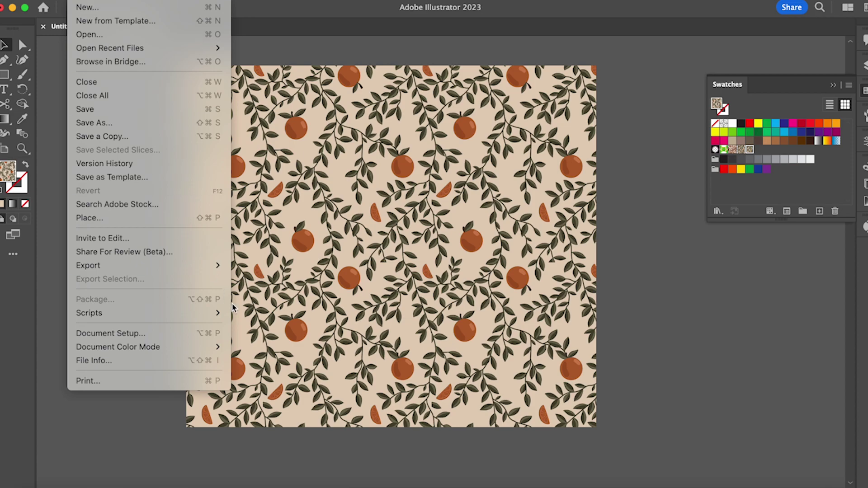
mouse_move(217, 268)
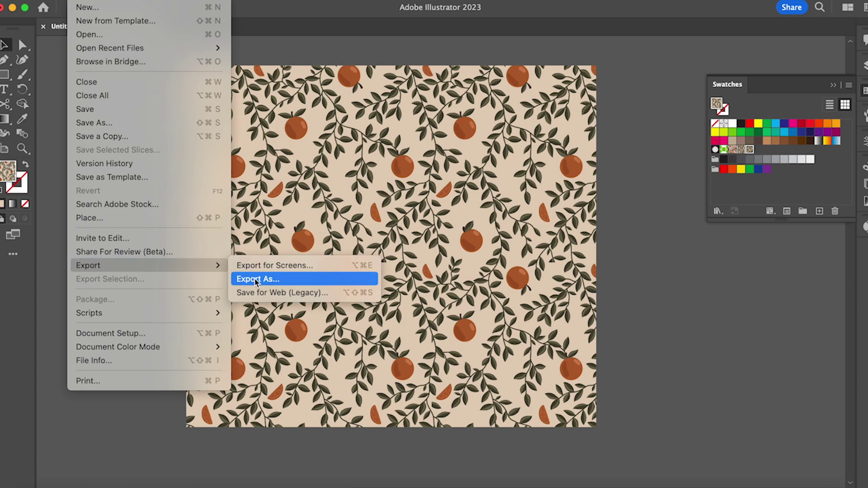
click(493, 446)
scroll(497, 441, down, 15)
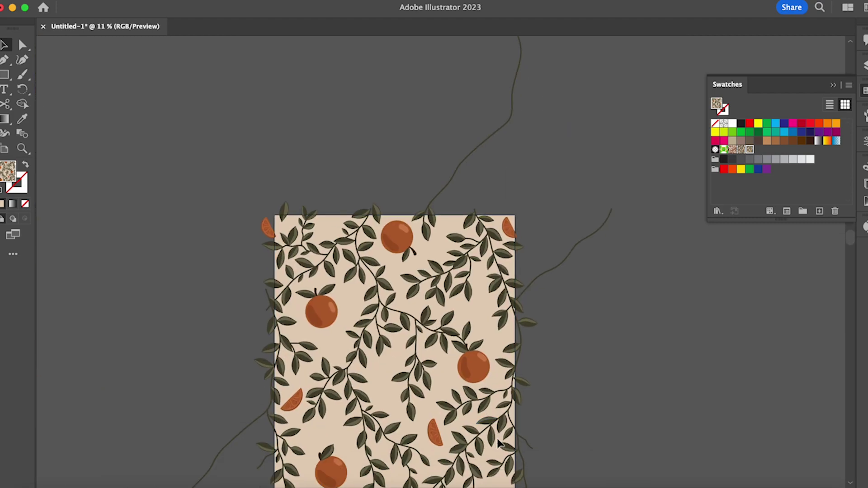
scroll(497, 442, down, 4)
click(415, 205)
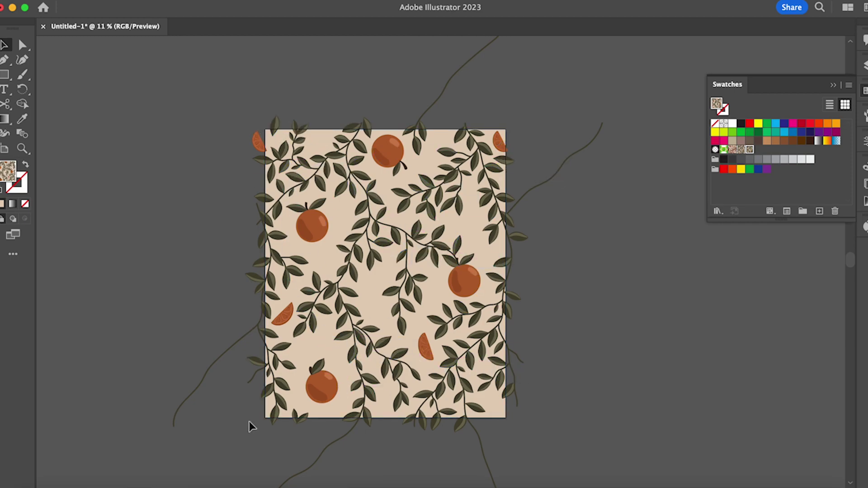
click(76, 1)
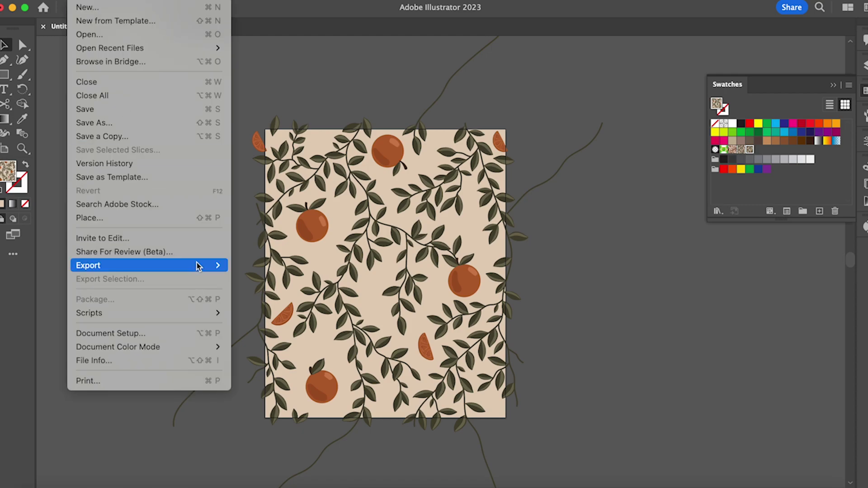
mouse_move(198, 266)
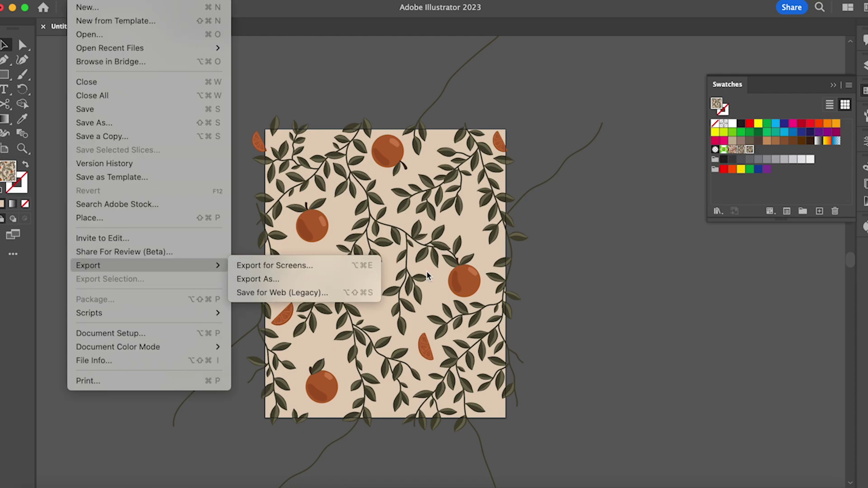
click(597, 242)
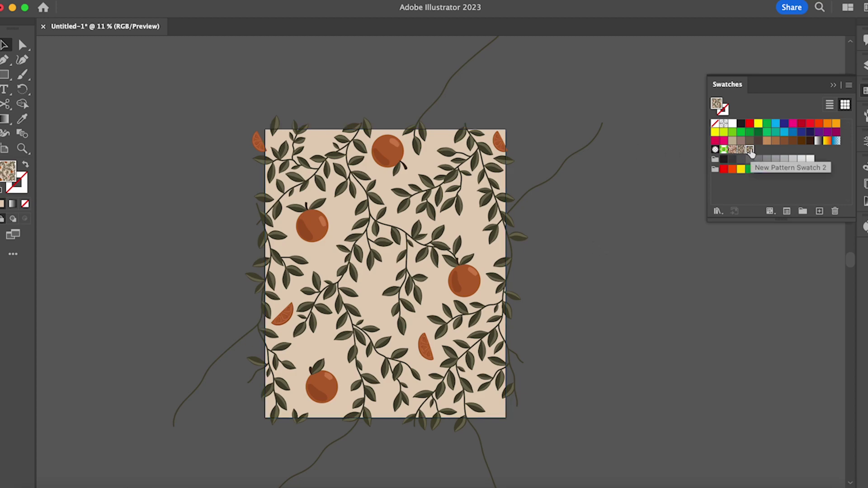
Open the list of swatch libraries
click(717, 211)
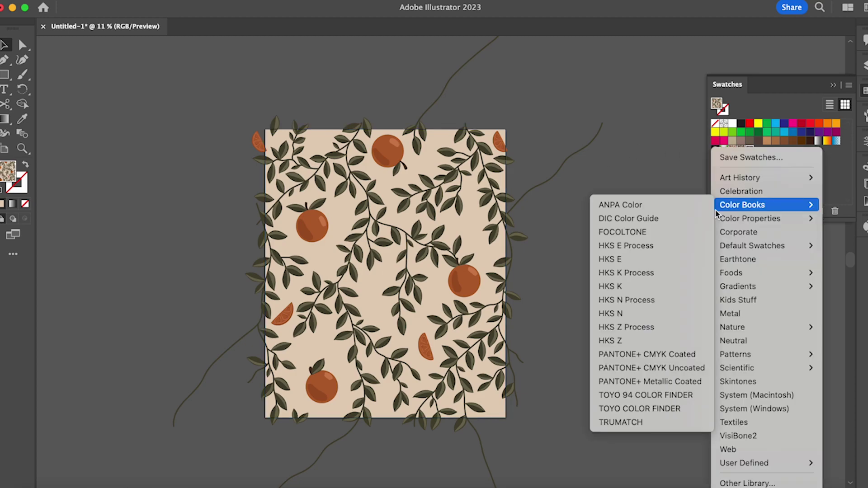